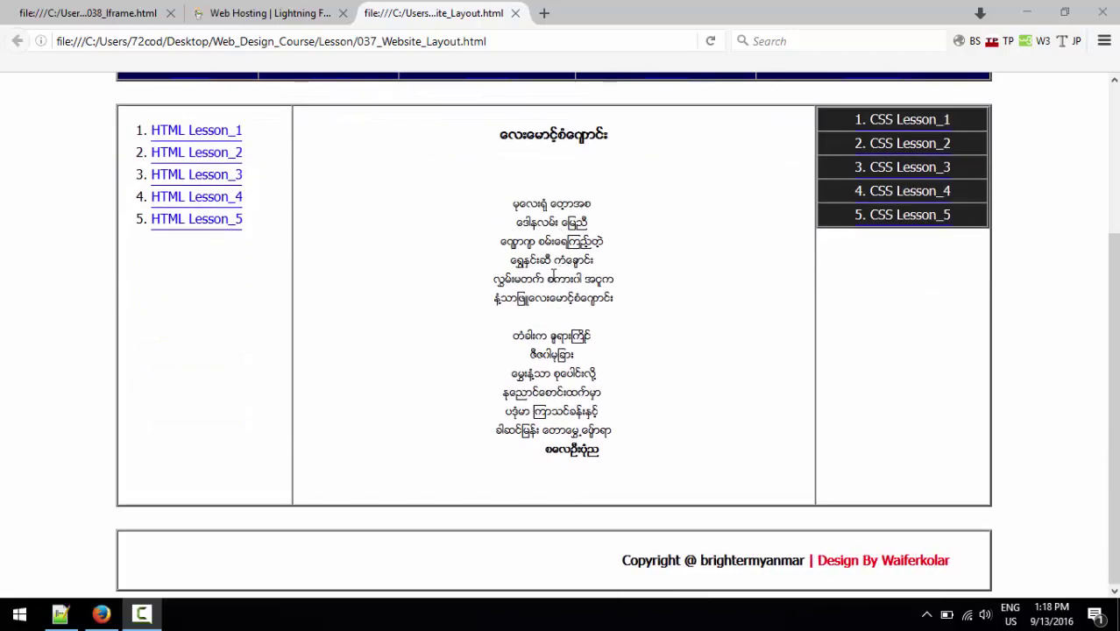
pyautogui.scroll(3, 383, 191)
pyautogui.scroll(-4, 279, 239)
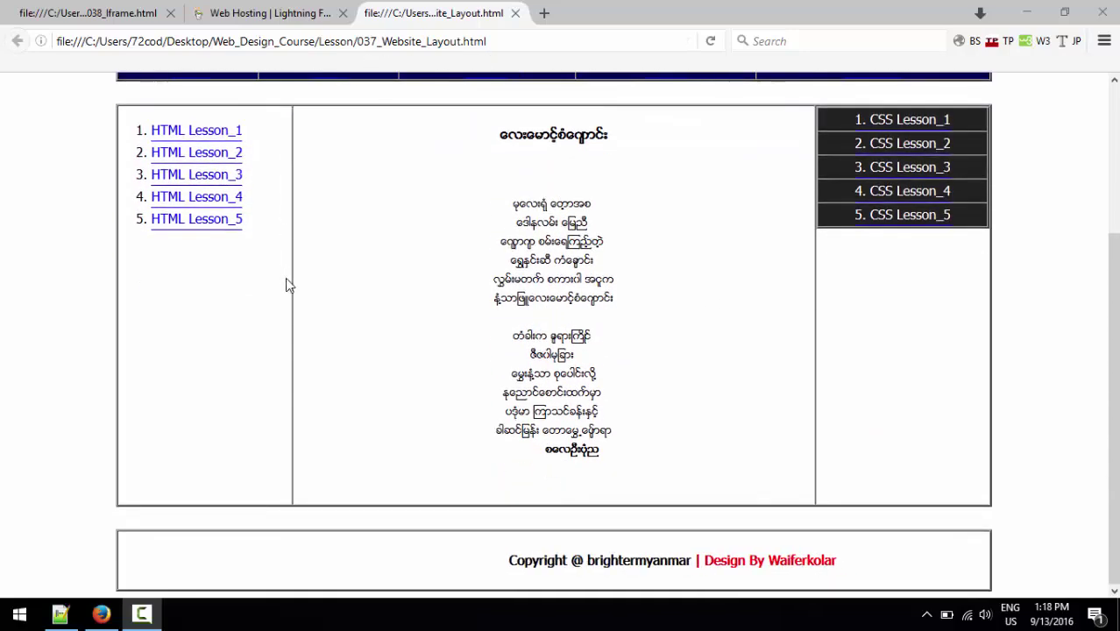
pyautogui.scroll(4, 348, 313)
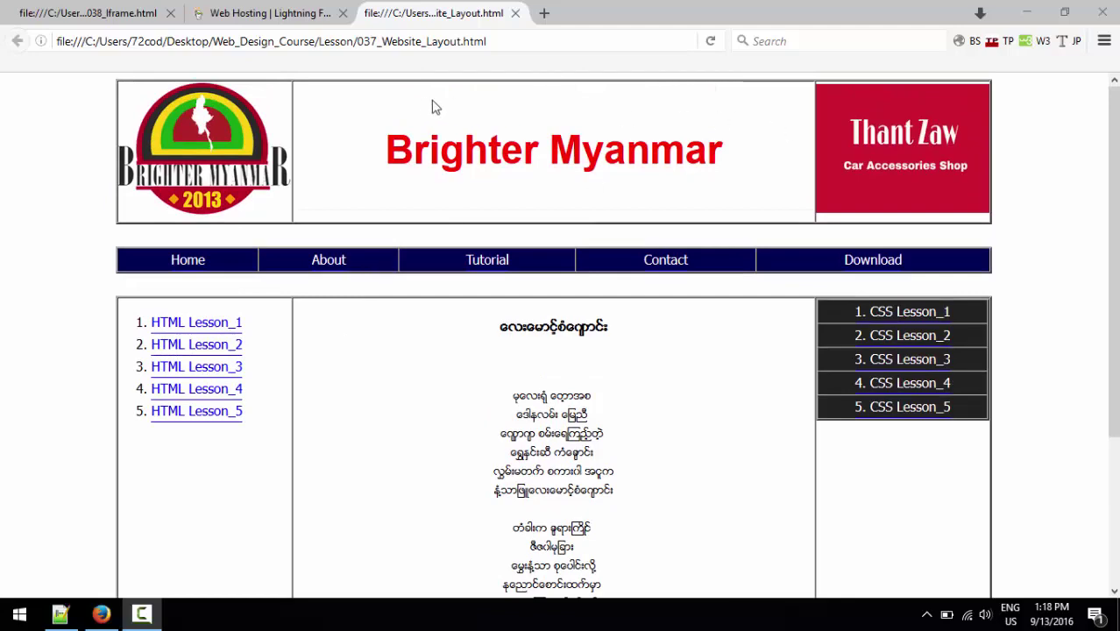
pyautogui.click(545, 13)
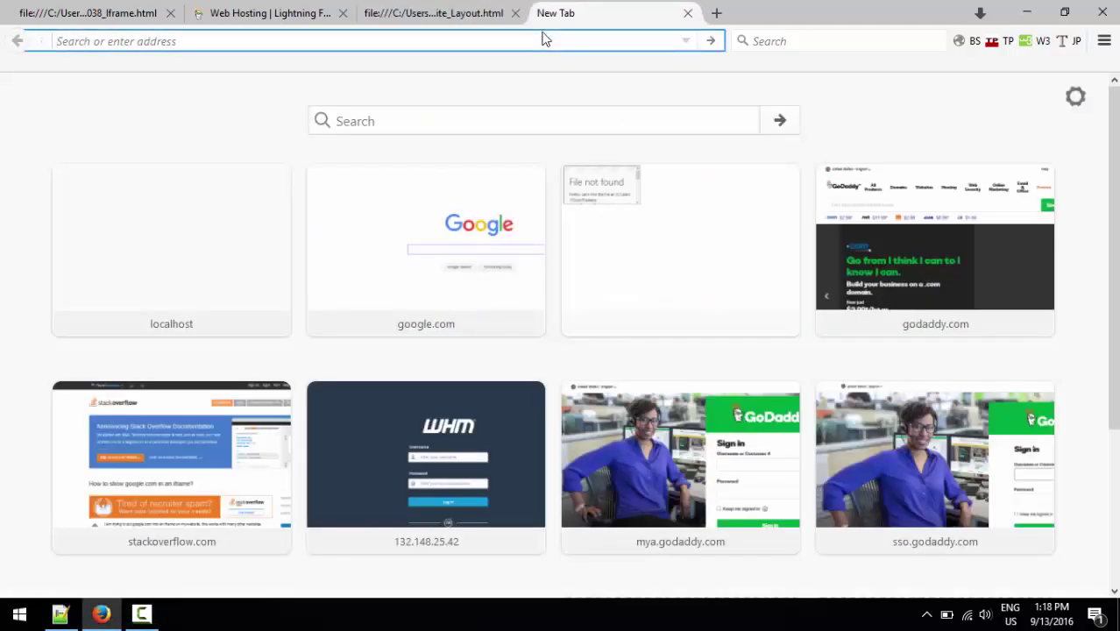
pyautogui.write('www.72coder.org')
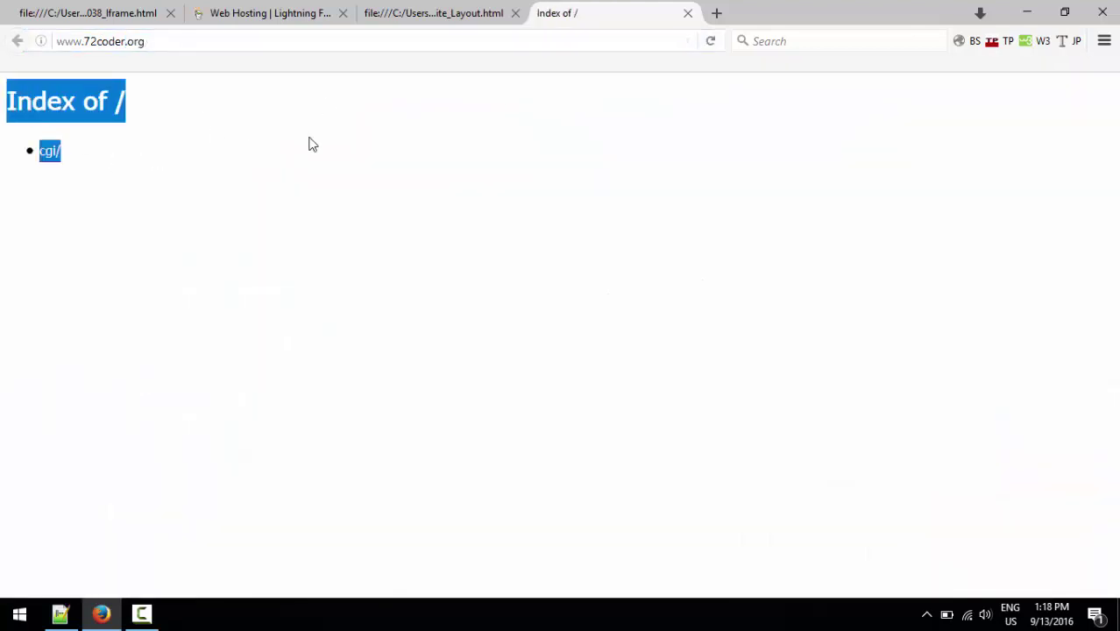
# Inspect the bare Index of / listing and its cgi/ entry.
pyautogui.click(201, 141)
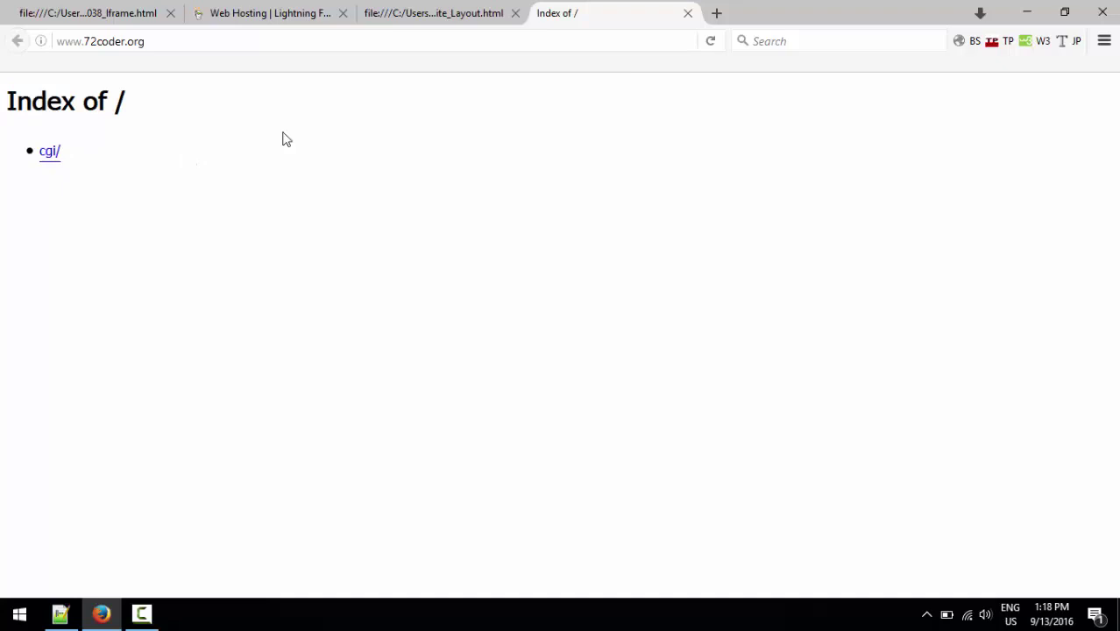
pyautogui.moveTo(173, 172); pyautogui.dragTo(4, 97)
pyautogui.click(200, 144)
# Go back to the Brighter Myanmar layout page and compare it with the index.
pyautogui.click(444, 11)
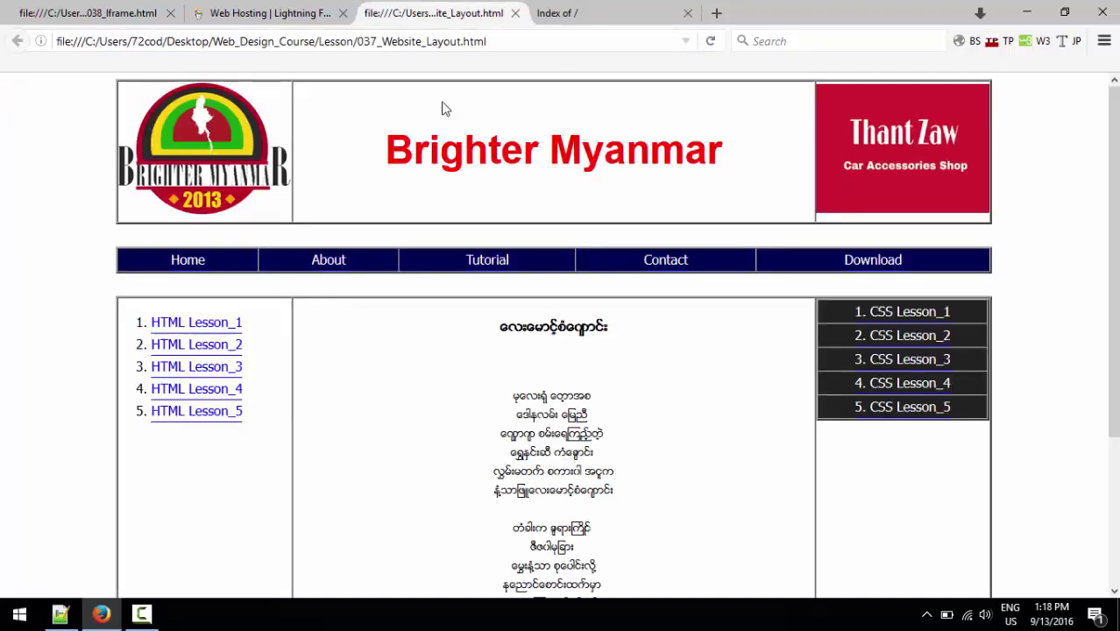
pyautogui.click(589, 6)
pyautogui.click(405, 12)
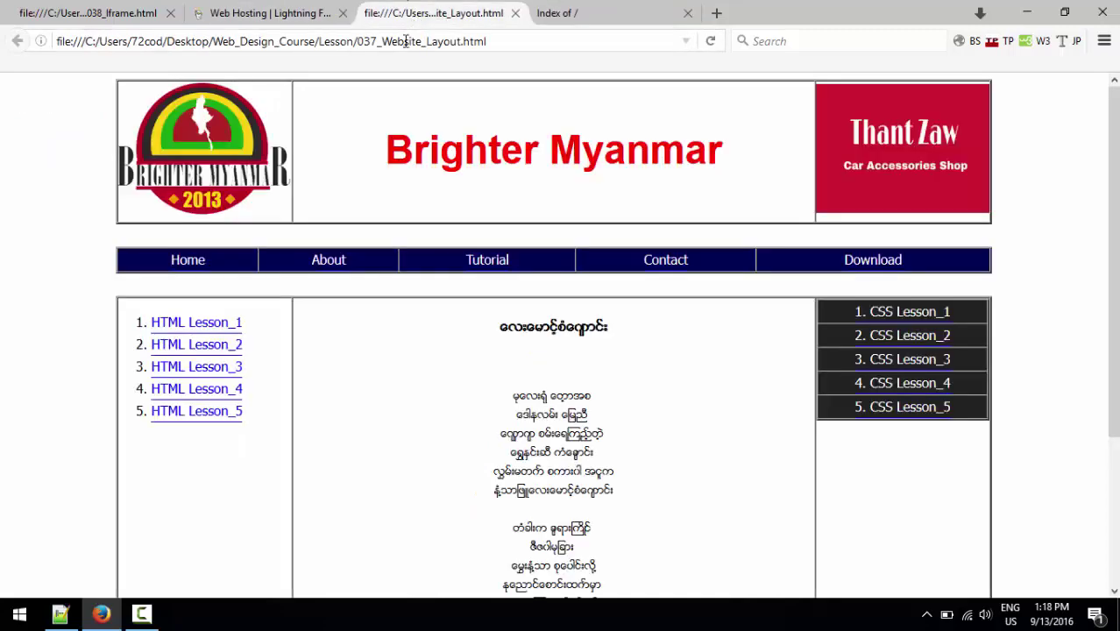
pyautogui.scroll(-5, 425, 338)
pyautogui.scroll(5, 425, 326)
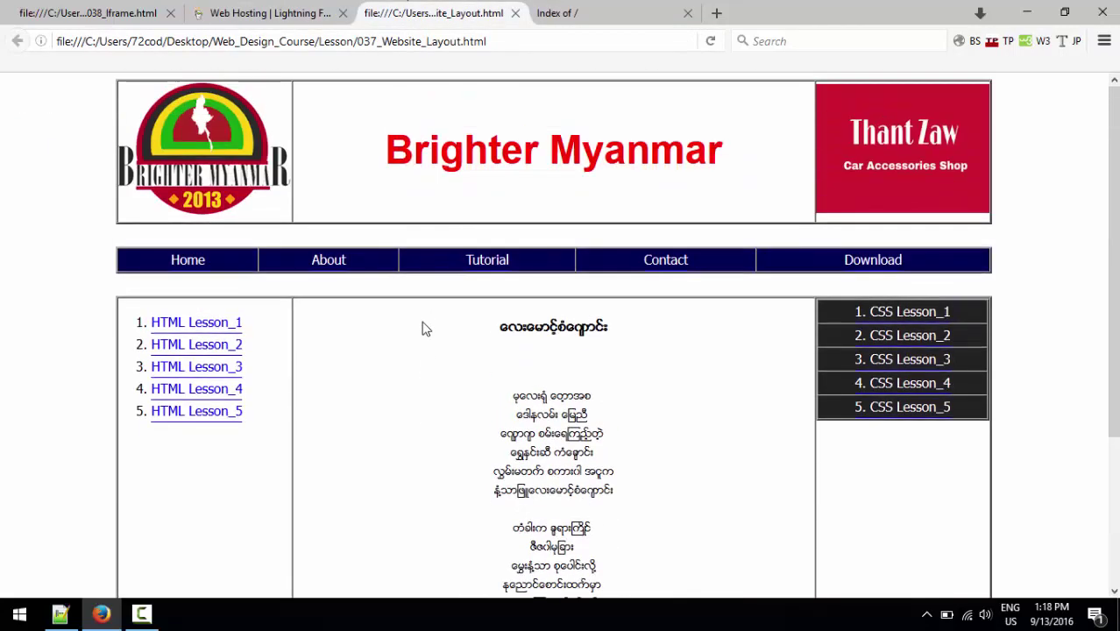
# Scroll through GoDaddy's Economy, Deluxe and Ultimate Linux hosting plans.
pyautogui.click(290, 18)
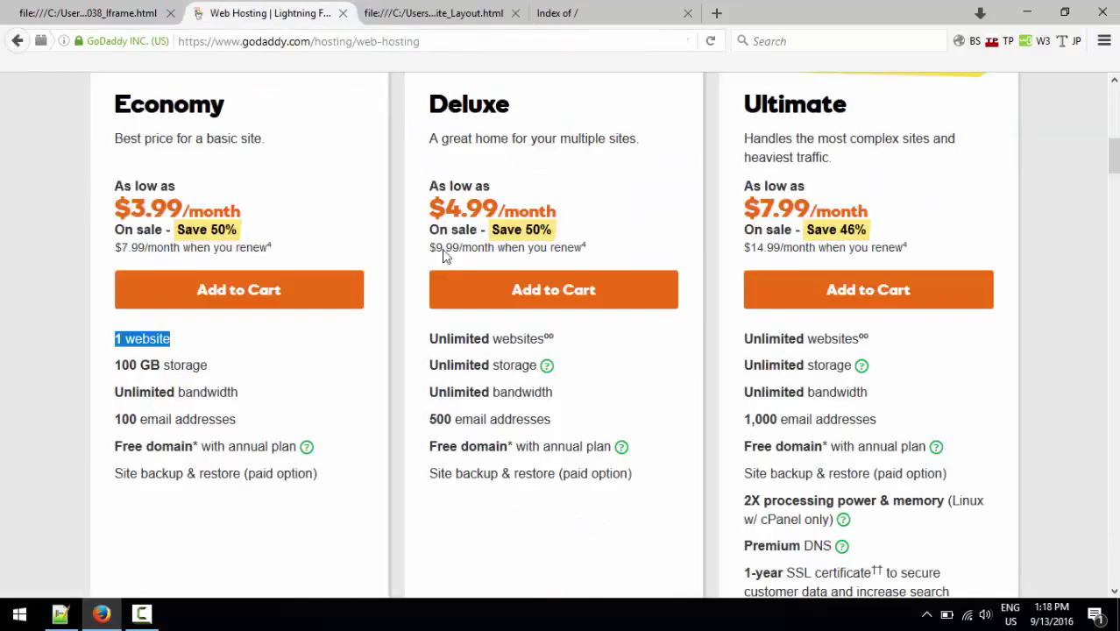
pyautogui.scroll(10, 474, 263)
pyautogui.scroll(-8, 412, 254)
pyautogui.scroll(-5, 378, 236)
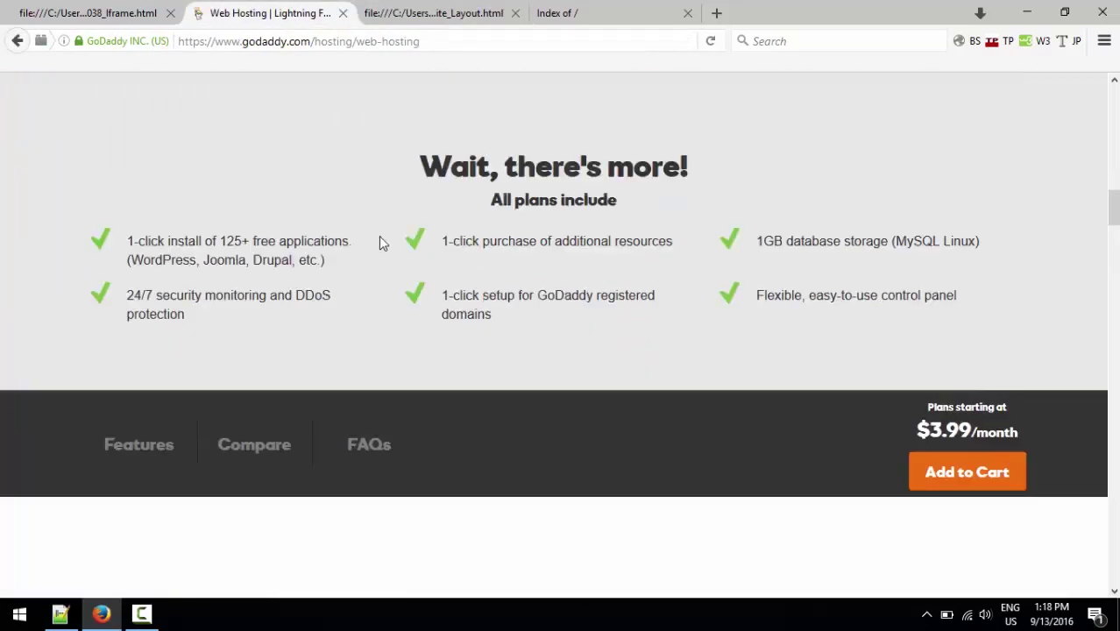
pyautogui.scroll(10, 379, 236)
pyautogui.scroll(3, 368, 246)
pyautogui.scroll(-2, 386, 312)
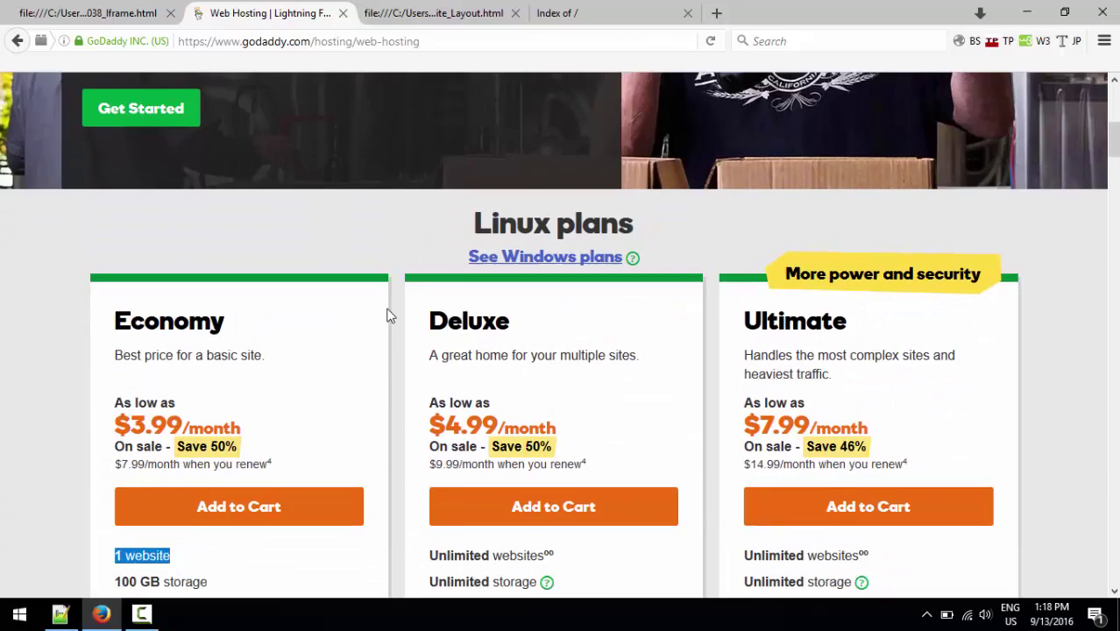
pyautogui.scroll(-3, 358, 301)
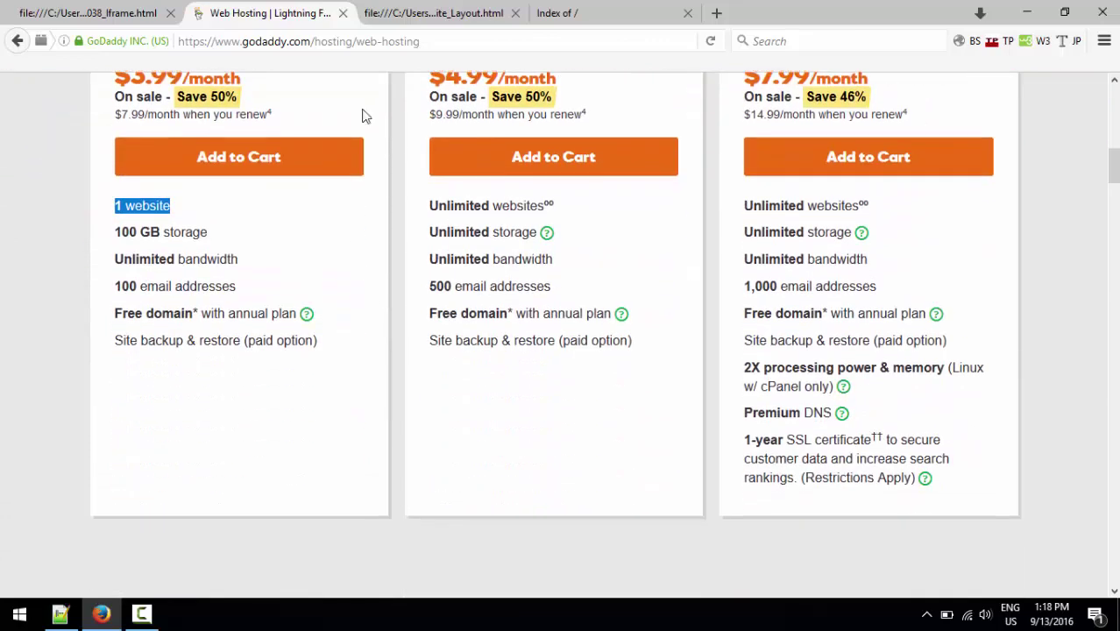
# Close the GoDaddy, 038_Iframe and Index of / tabs.
pyautogui.click(343, 13)
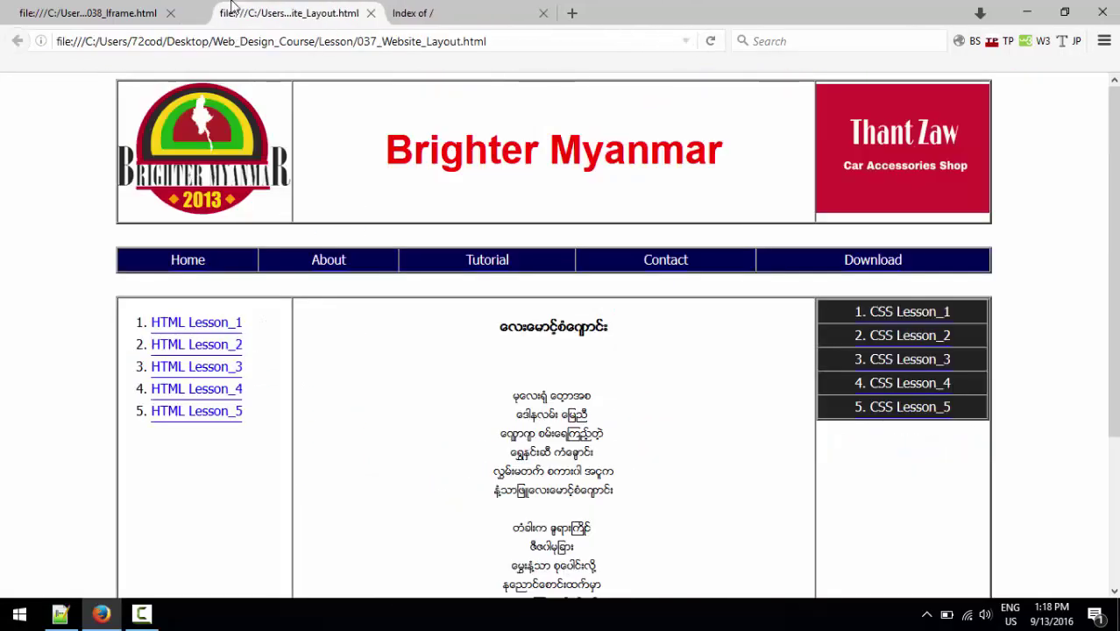
pyautogui.click(158, 13)
pyautogui.scroll(10, 277, 211)
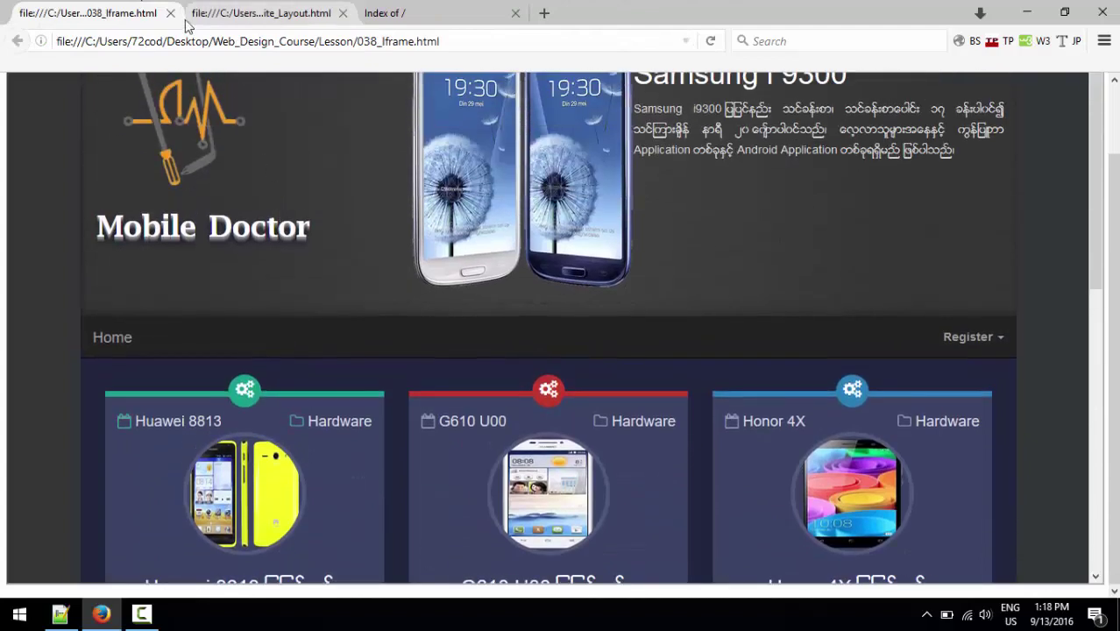
pyautogui.click(170, 13)
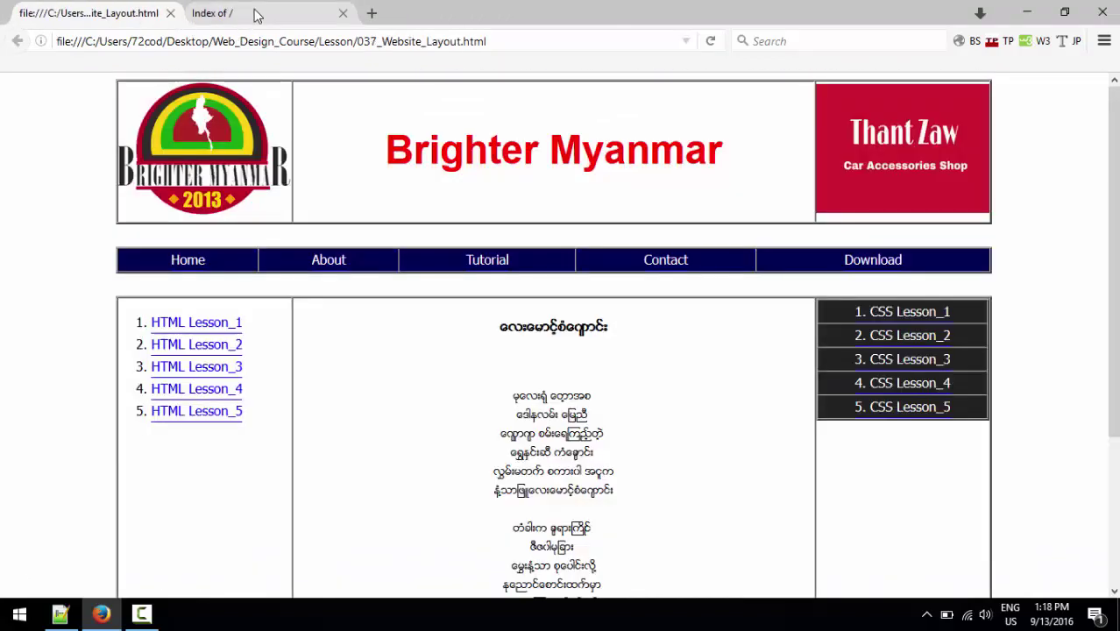
pyautogui.click(284, 16)
pyautogui.click(344, 14)
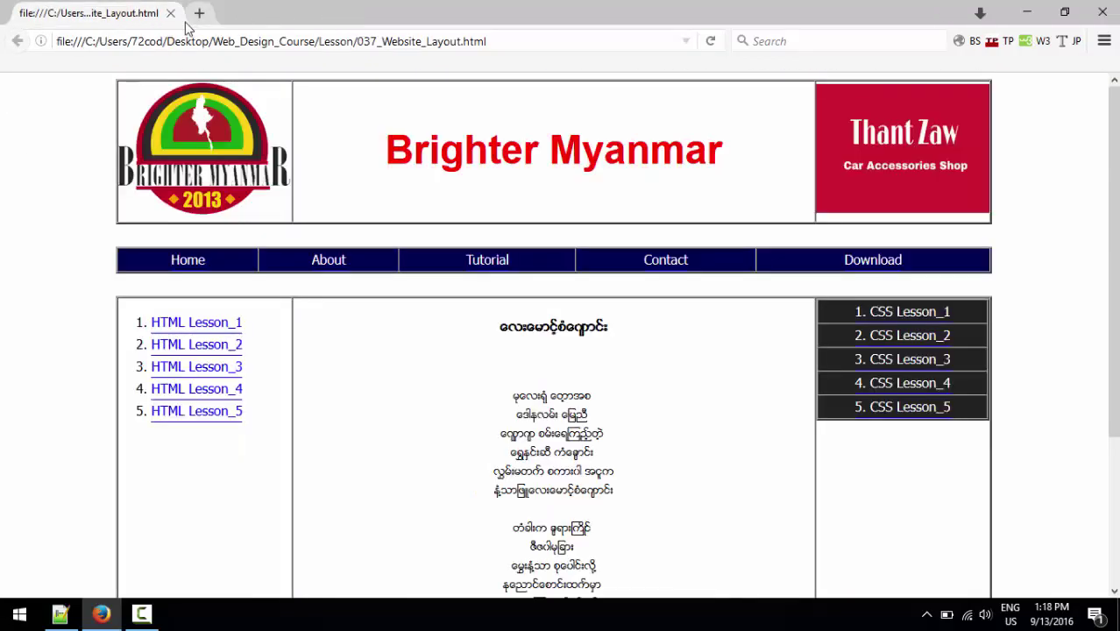
pyautogui.click(200, 14)
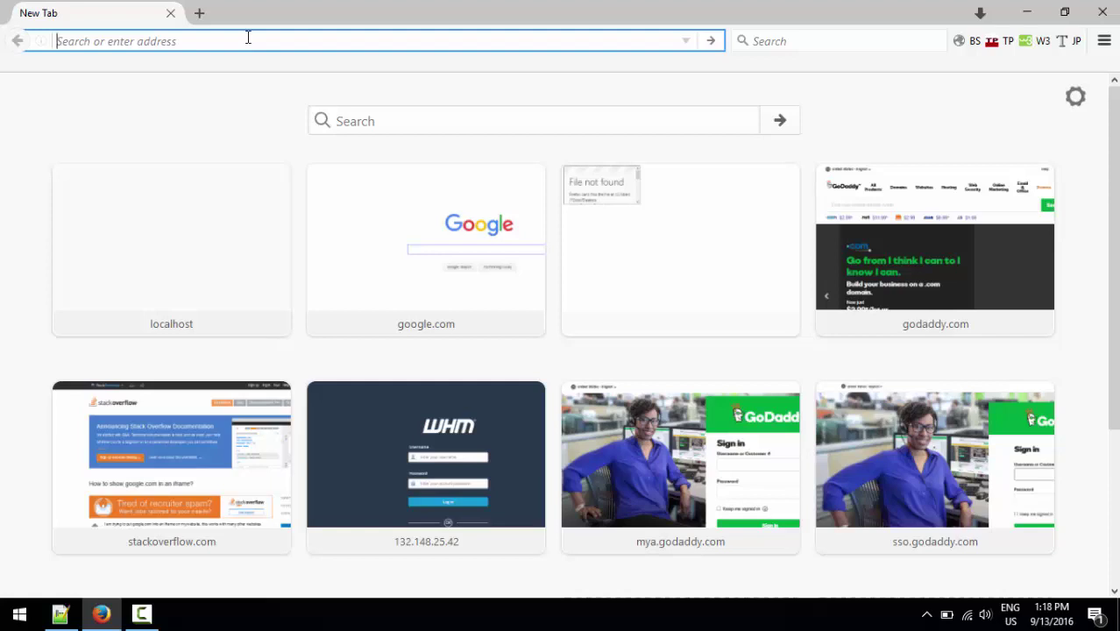
pyautogui.write('www.')
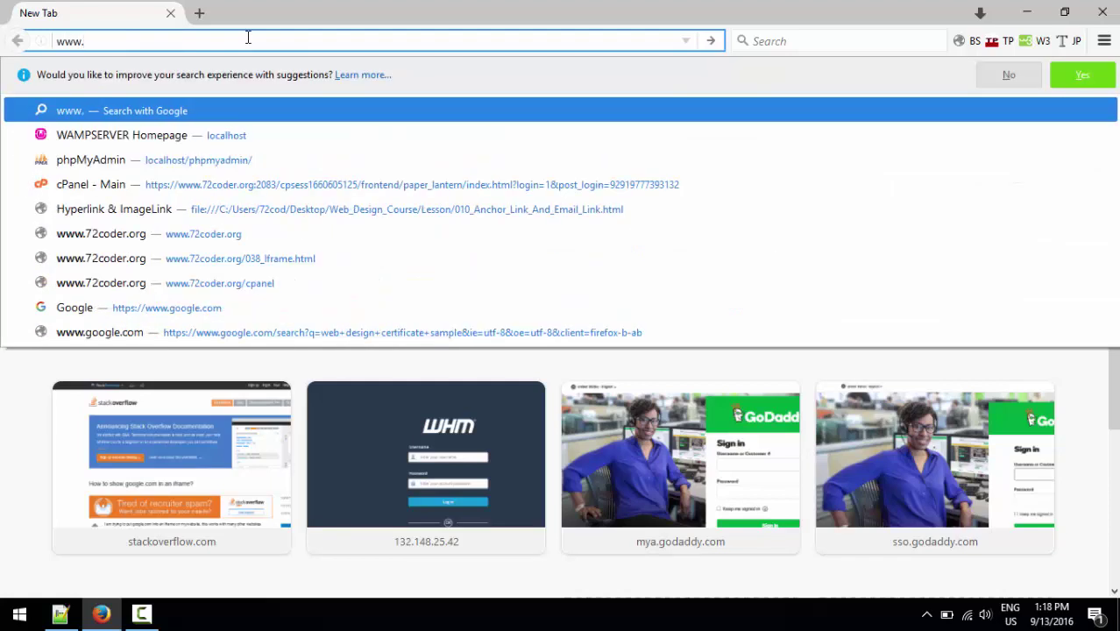
pyautogui.write('72coder.c')
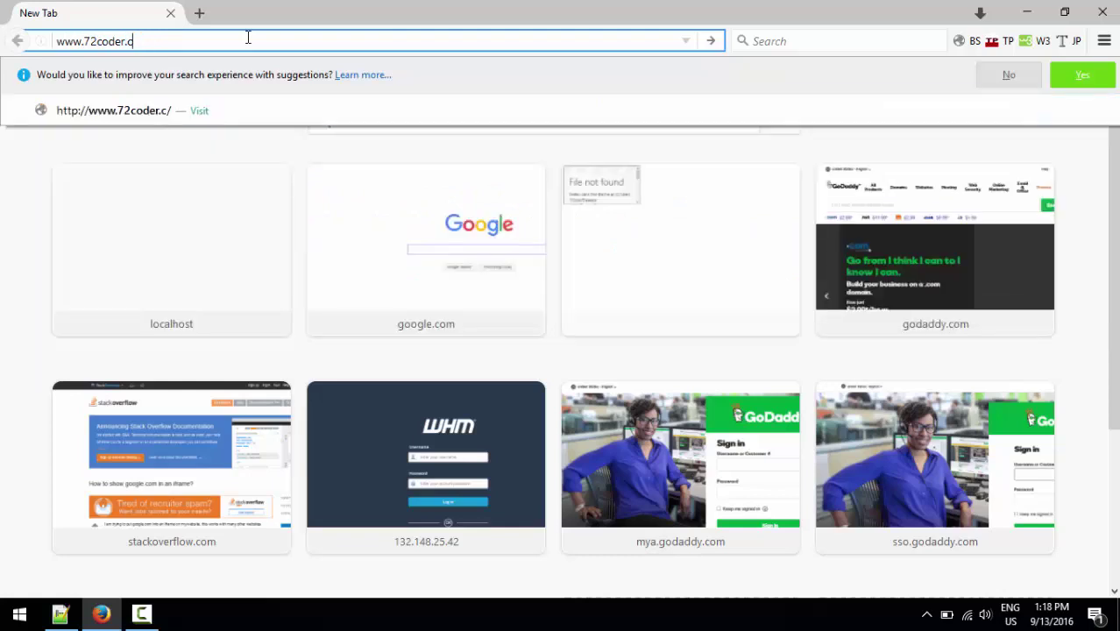
pyautogui.press('BackSpace')
pyautogui.write('org/')
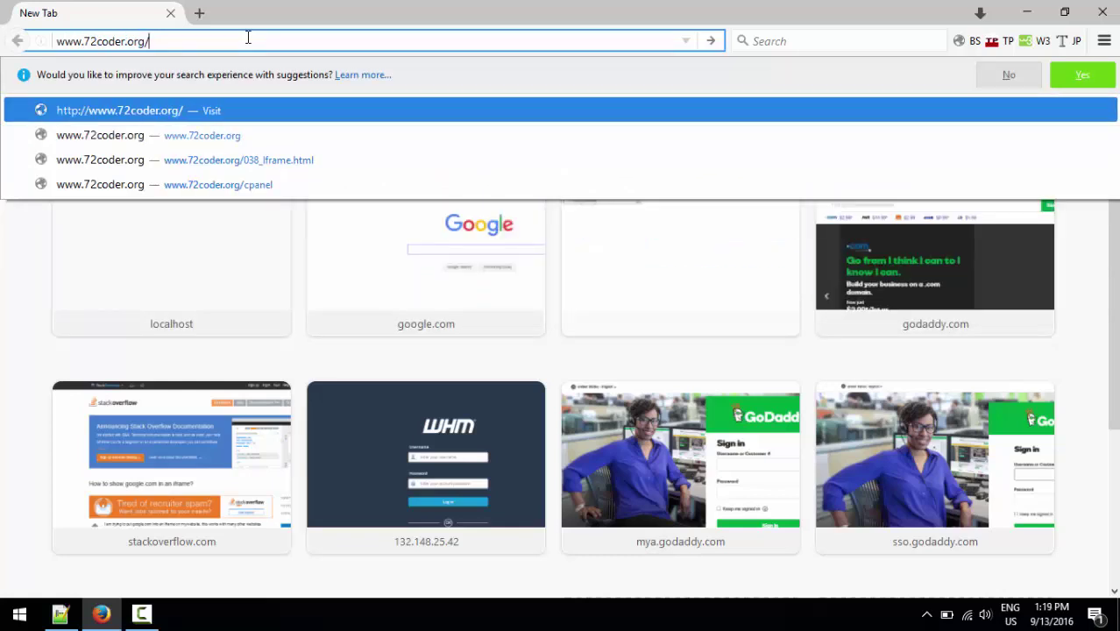
pyautogui.write('cpanel')
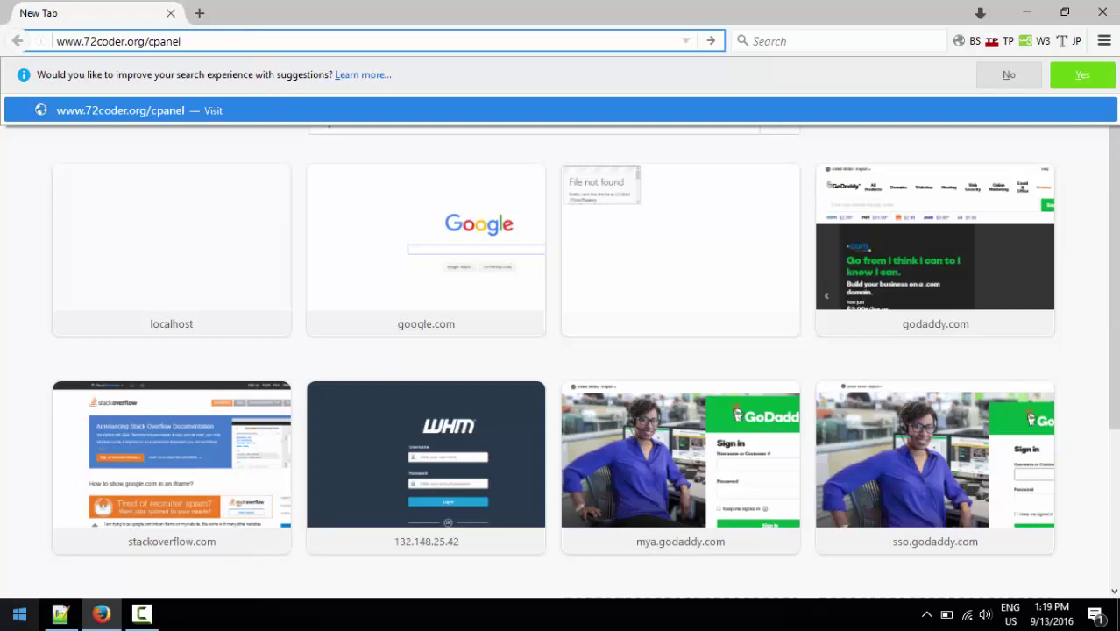
pyautogui.click(19, 614)
pyautogui.click(450, 347)
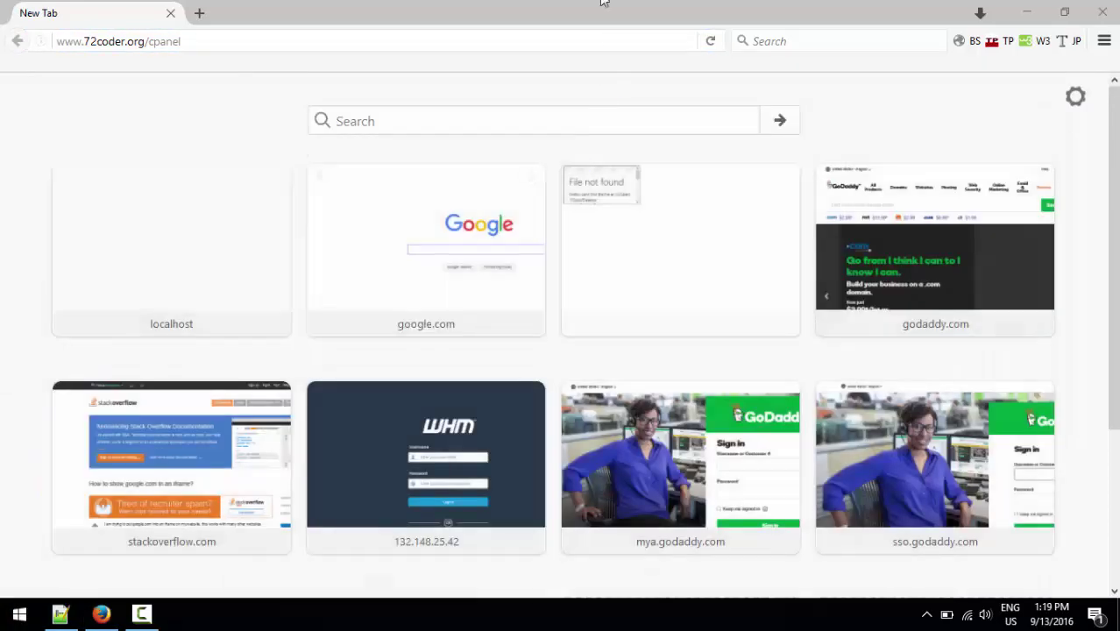
# Draw a practice ellipse and a small rectangle on the canvas.
pyautogui.moveTo(78, 187); pyautogui.dragTo(284, 364)
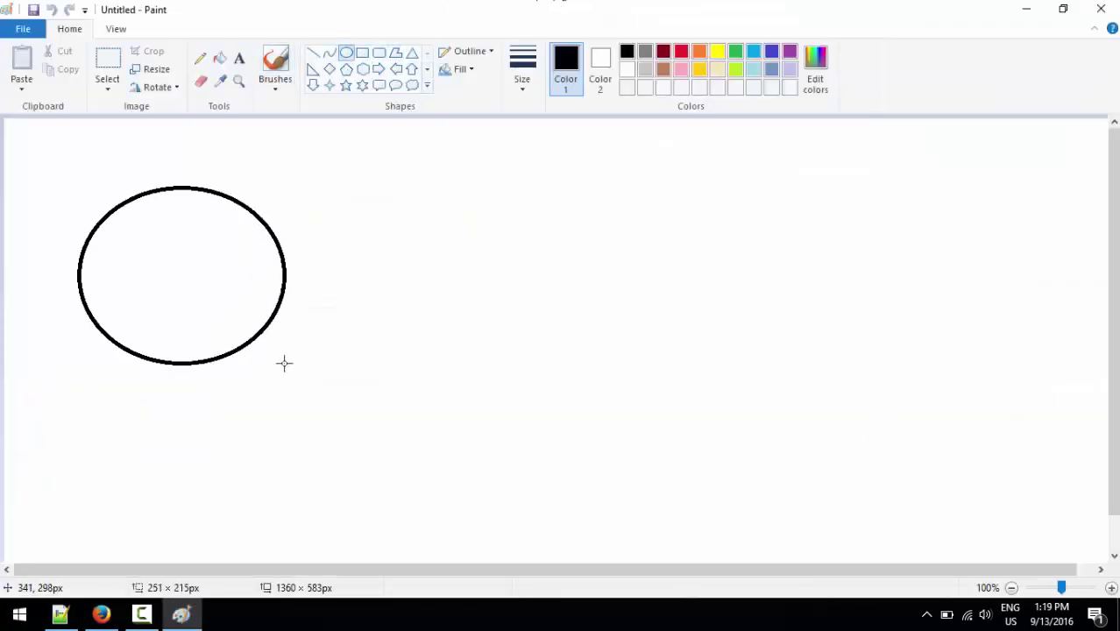
pyautogui.moveTo(237, 270); pyautogui.dragTo(908, 253)
pyautogui.click(534, 192)
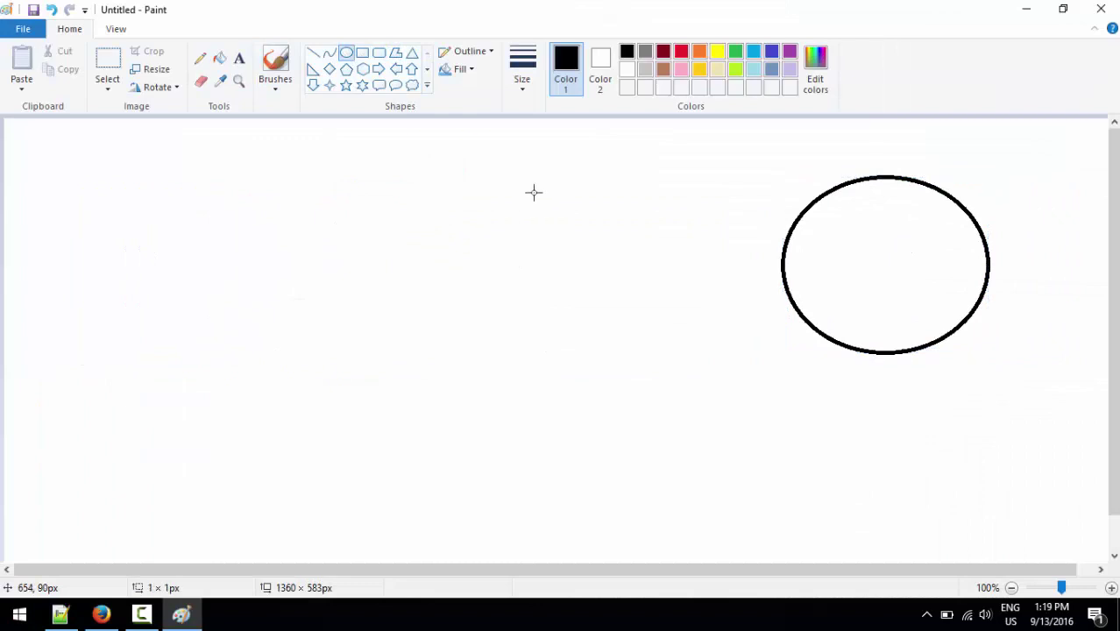
pyautogui.click(362, 52)
pyautogui.moveTo(480, 237); pyautogui.dragTo(677, 279)
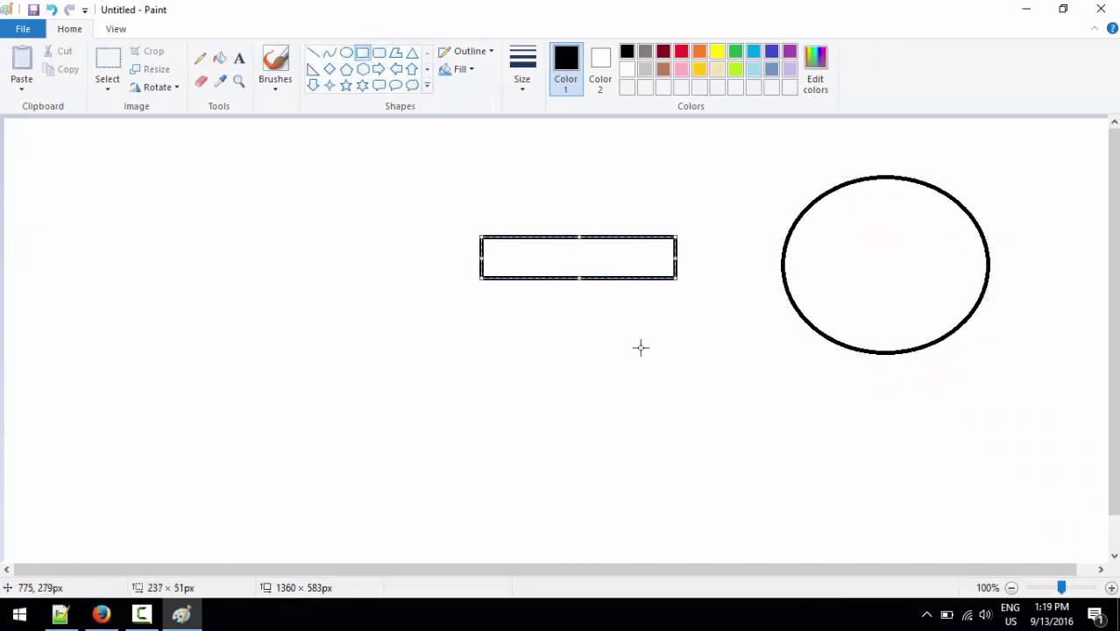
pyautogui.click(641, 348)
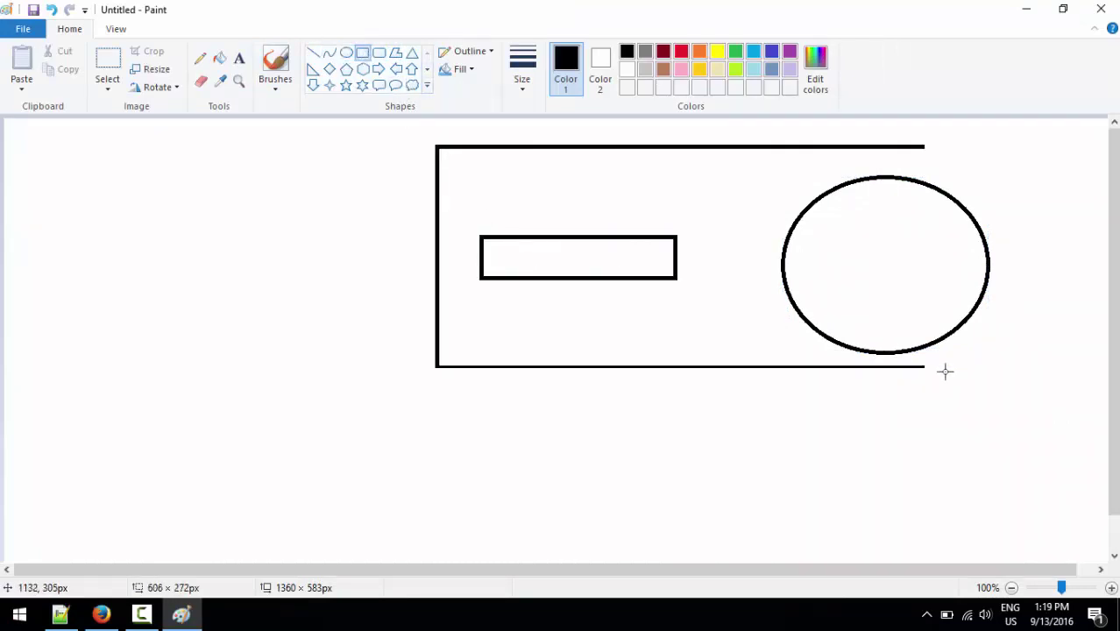
# Add a large green-outlined rectangle frame, then undo every shape back to blank.
pyautogui.moveTo(437, 146); pyautogui.dragTo(1012, 382)
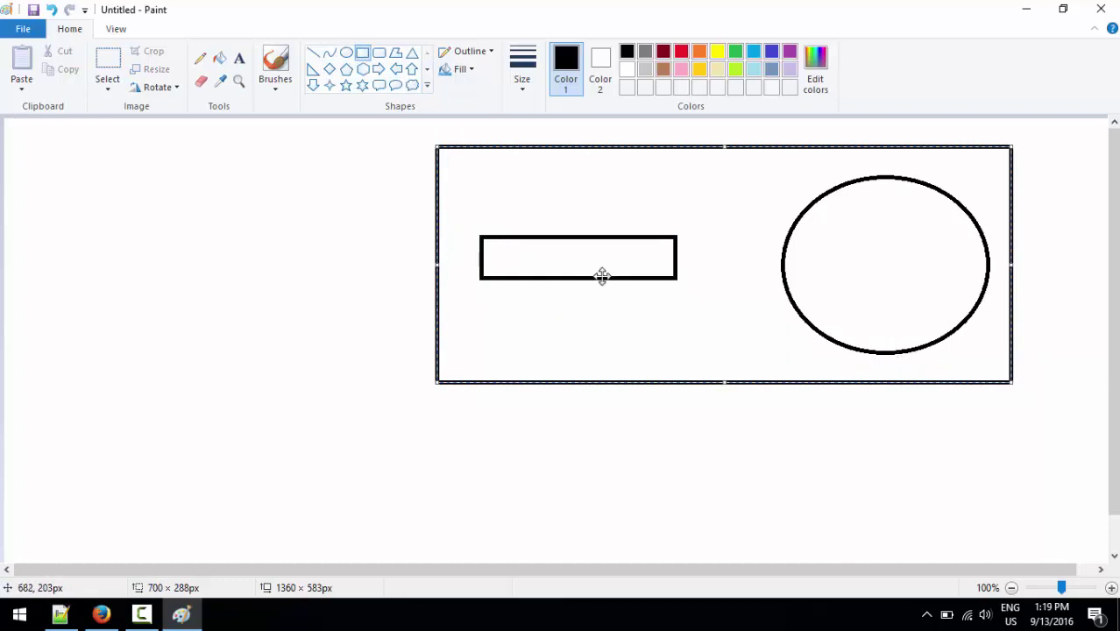
pyautogui.moveTo(759, 155)
pyautogui.mouseDown()
pyautogui.moveTo(395, 155)
pyautogui.moveTo(349, 145)
pyautogui.mouseUp()
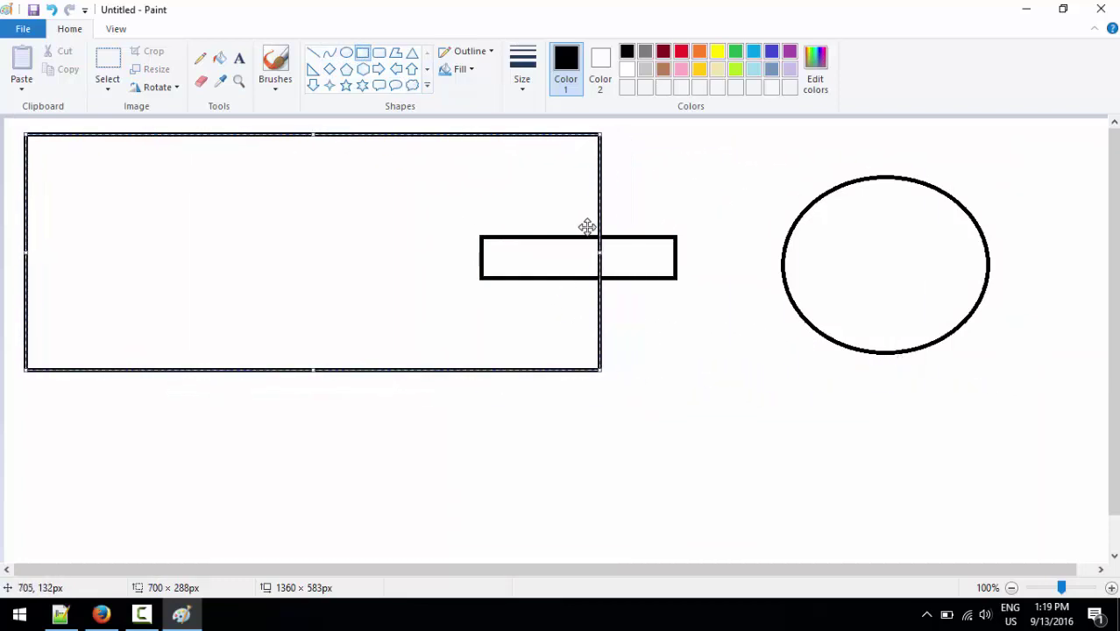
pyautogui.moveTo(600, 251); pyautogui.dragTo(309, 252)
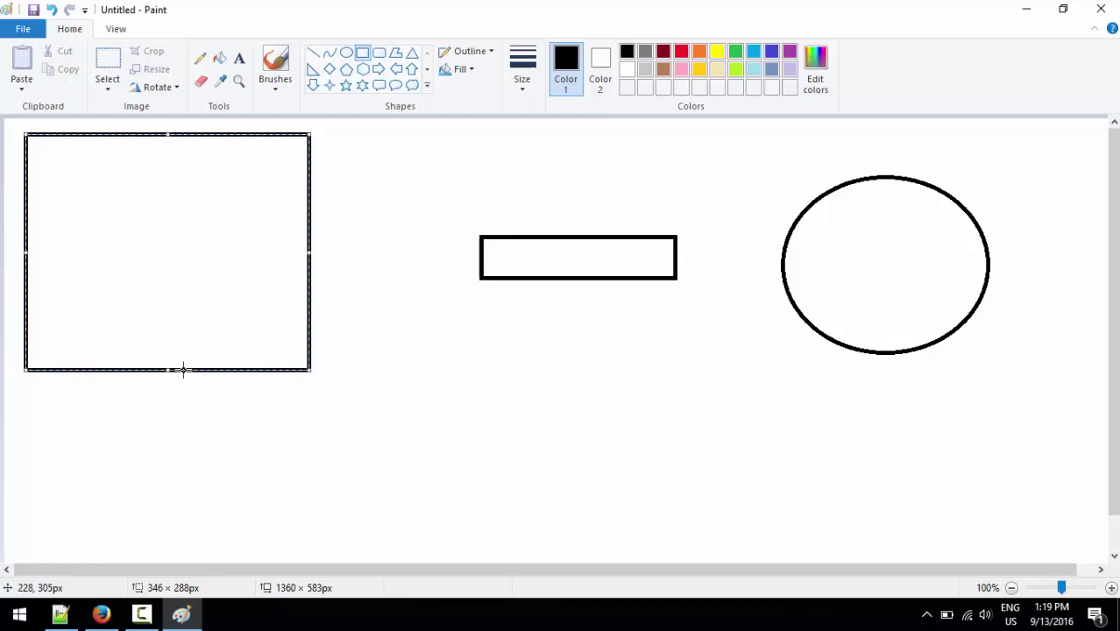
pyautogui.click(737, 57)
pyautogui.click(382, 251)
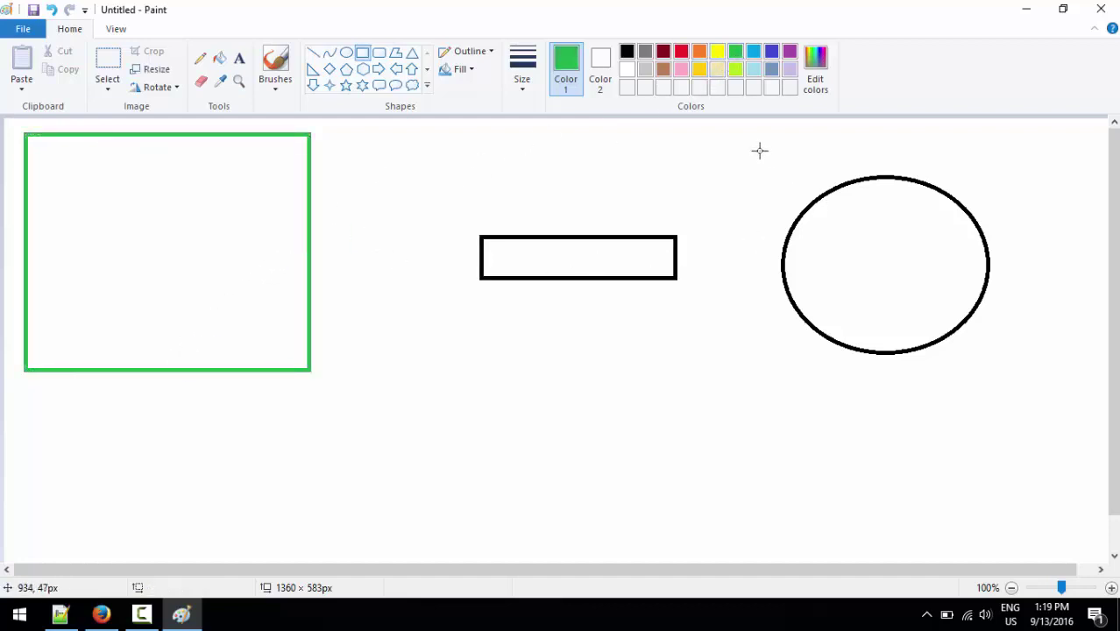
pyautogui.moveTo(747, 137); pyautogui.dragTo(1069, 430)
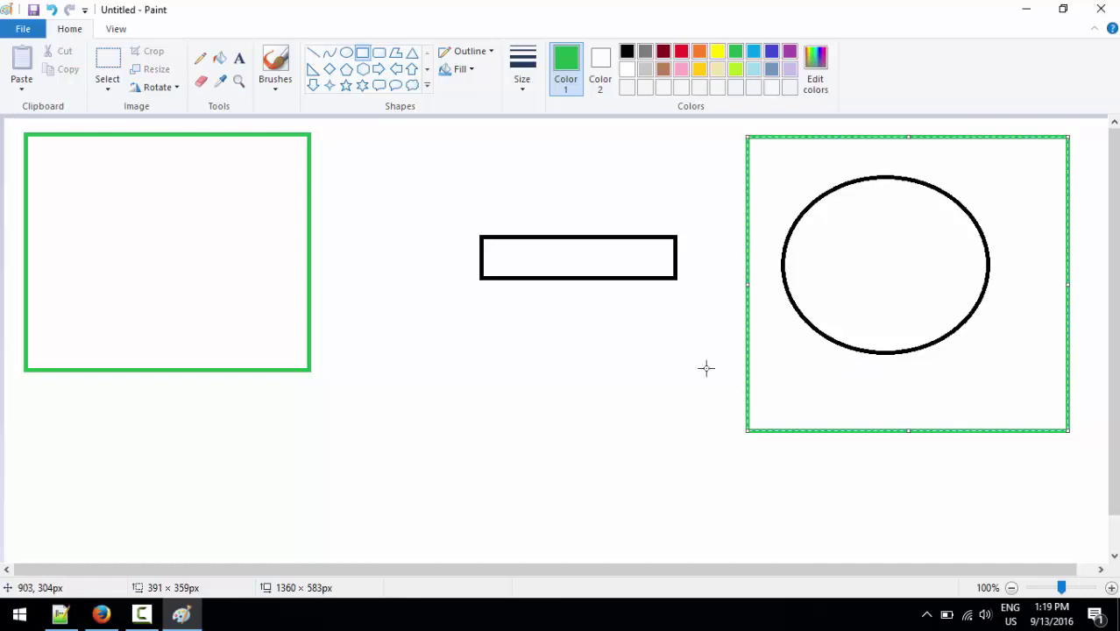
pyautogui.hotkey('ctrl', 'z')
pyautogui.hotkey('ctrl', 'z')
pyautogui.hotkey('ctrl', 'z')
pyautogui.hotkey('ctrl', 'z')
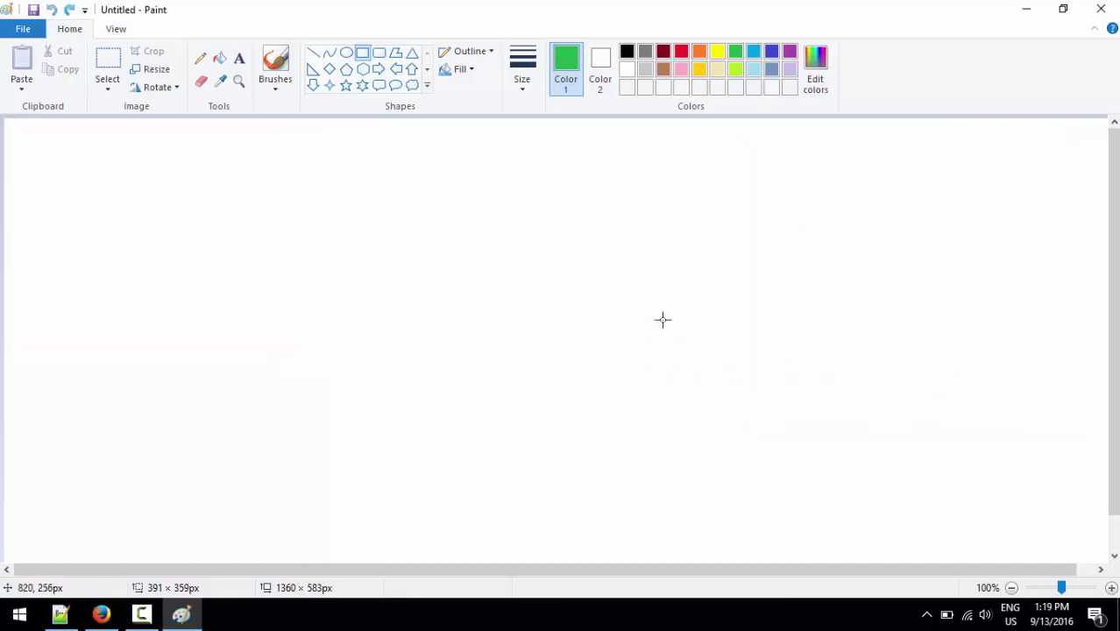
# Draw a tall green rectangle on the left and a green ellipse on the right.
pyautogui.moveTo(59, 137); pyautogui.dragTo(248, 384)
pyautogui.moveTo(441, 359); pyautogui.dragTo(443, 367)
pyautogui.click(346, 52)
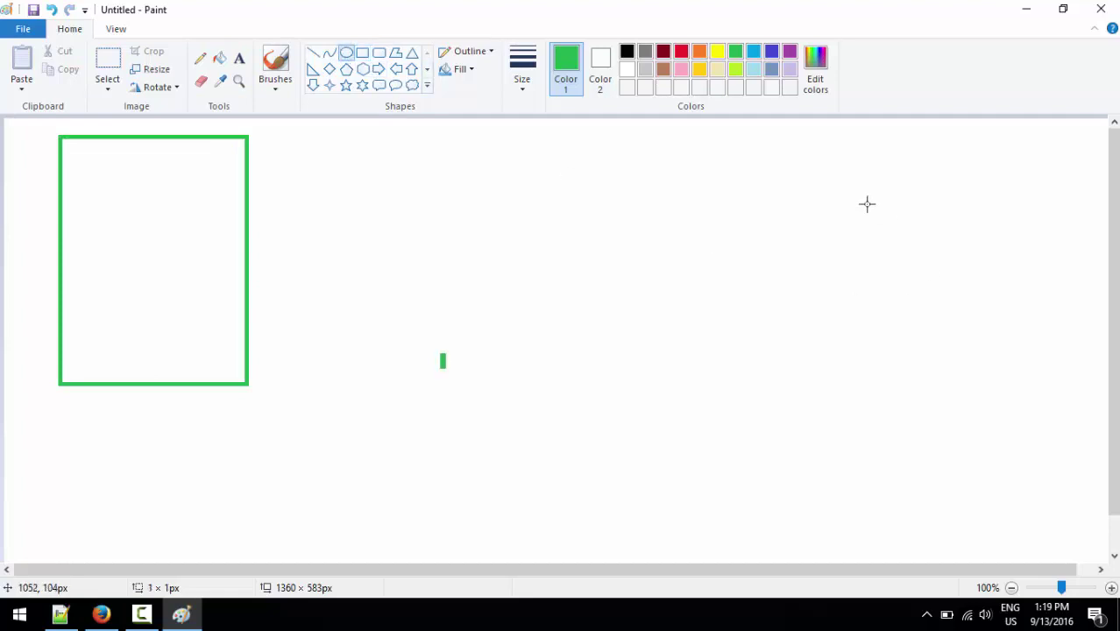
pyautogui.moveTo(867, 203); pyautogui.dragTo(1050, 415)
pyautogui.click(406, 195)
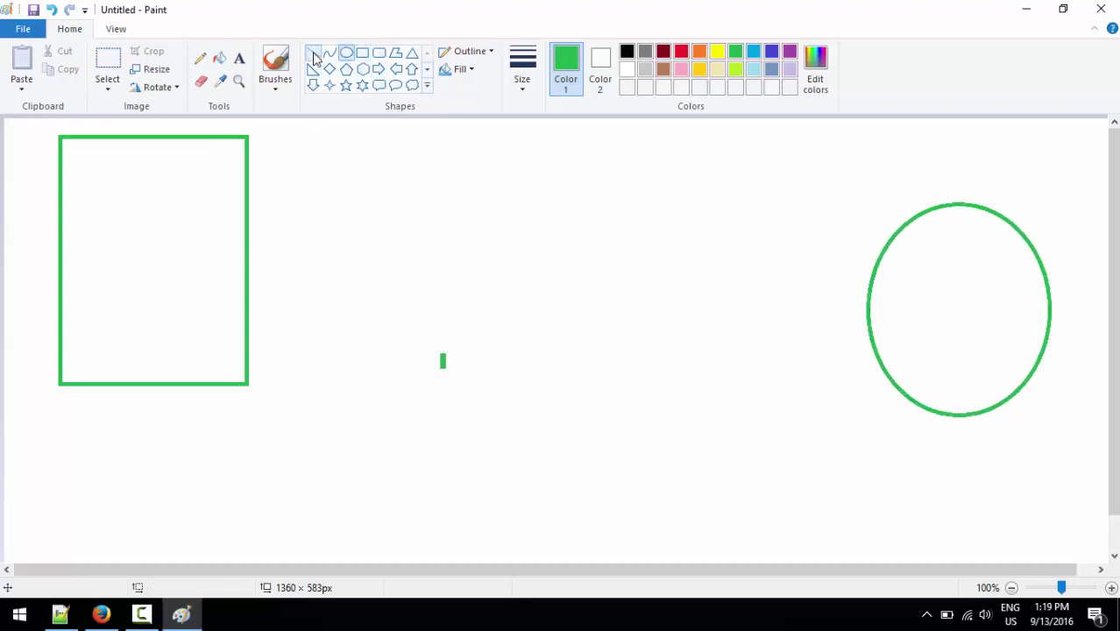
# Join the shapes with two straight lines and flood the background green.
pyautogui.click(313, 53)
pyautogui.moveTo(248, 251); pyautogui.dragTo(876, 370)
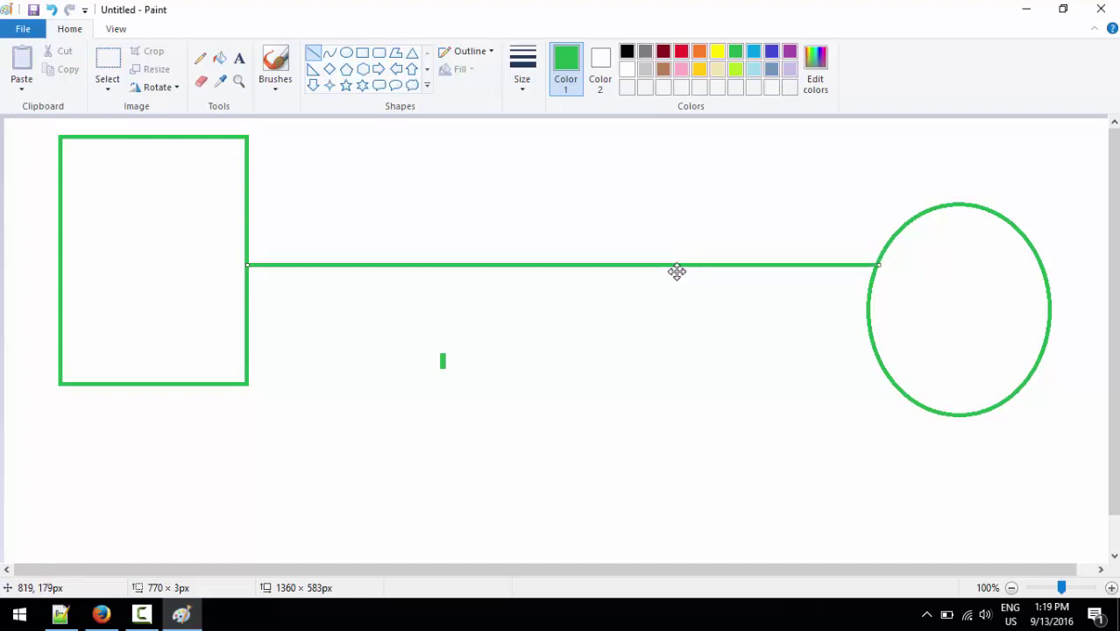
pyautogui.moveTo(676, 251); pyautogui.dragTo(674, 319)
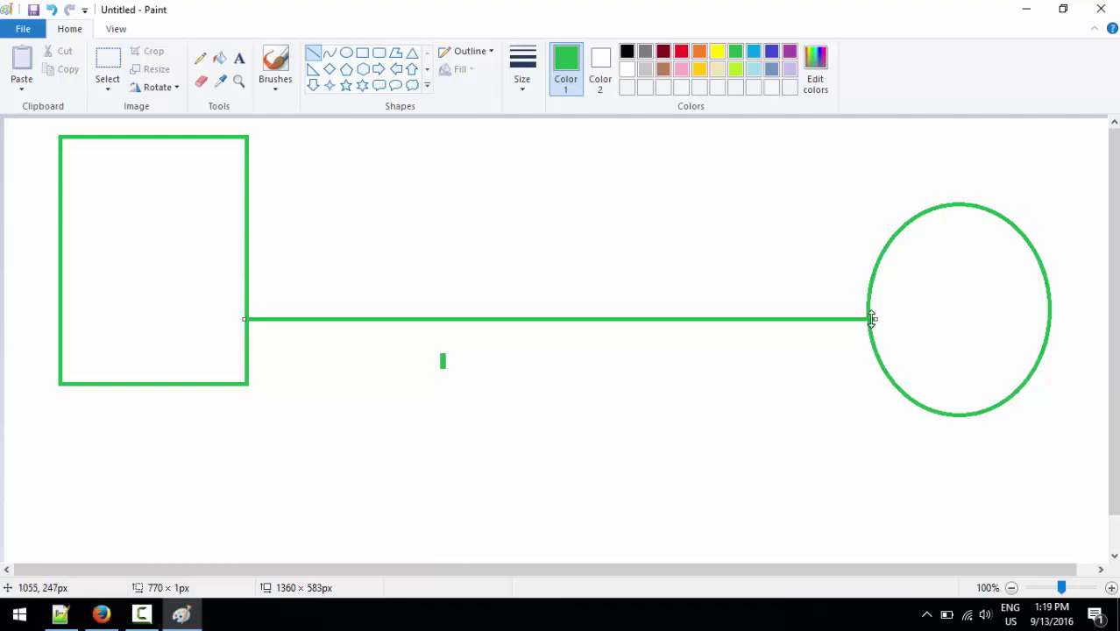
pyautogui.moveTo(876, 320); pyautogui.dragTo(863, 318)
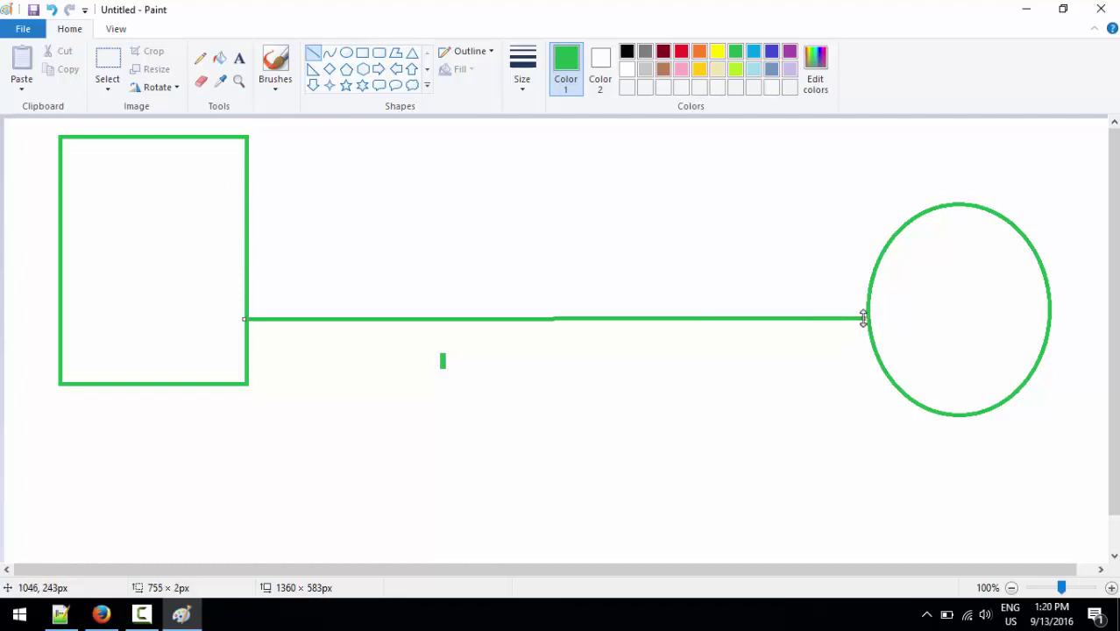
pyautogui.click(211, 217)
pyautogui.moveTo(163, 178); pyautogui.dragTo(880, 273)
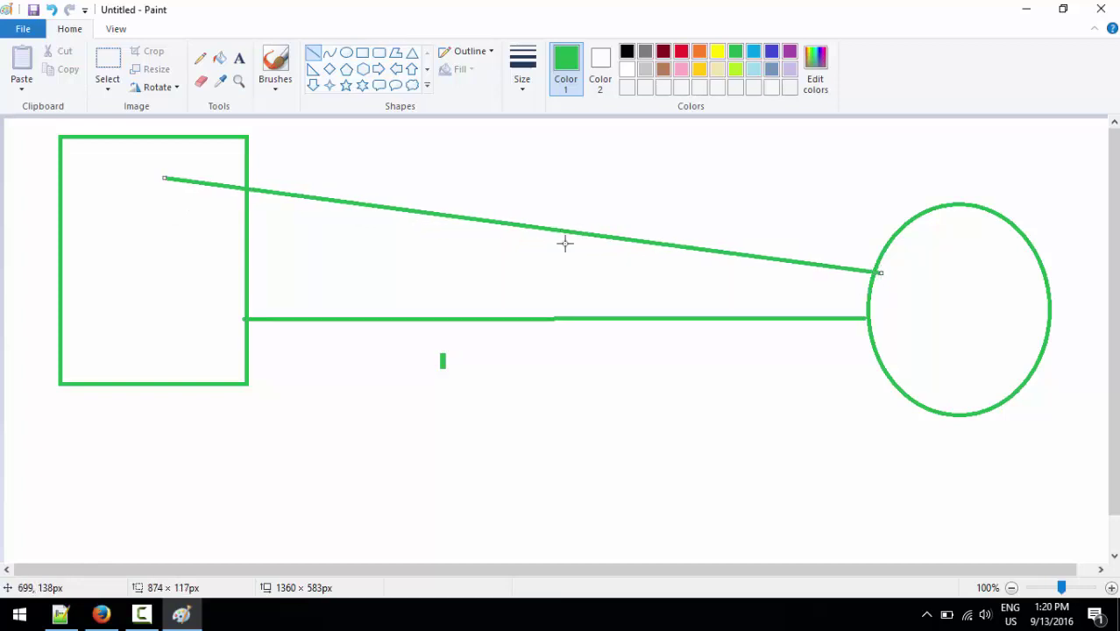
pyautogui.click(219, 58)
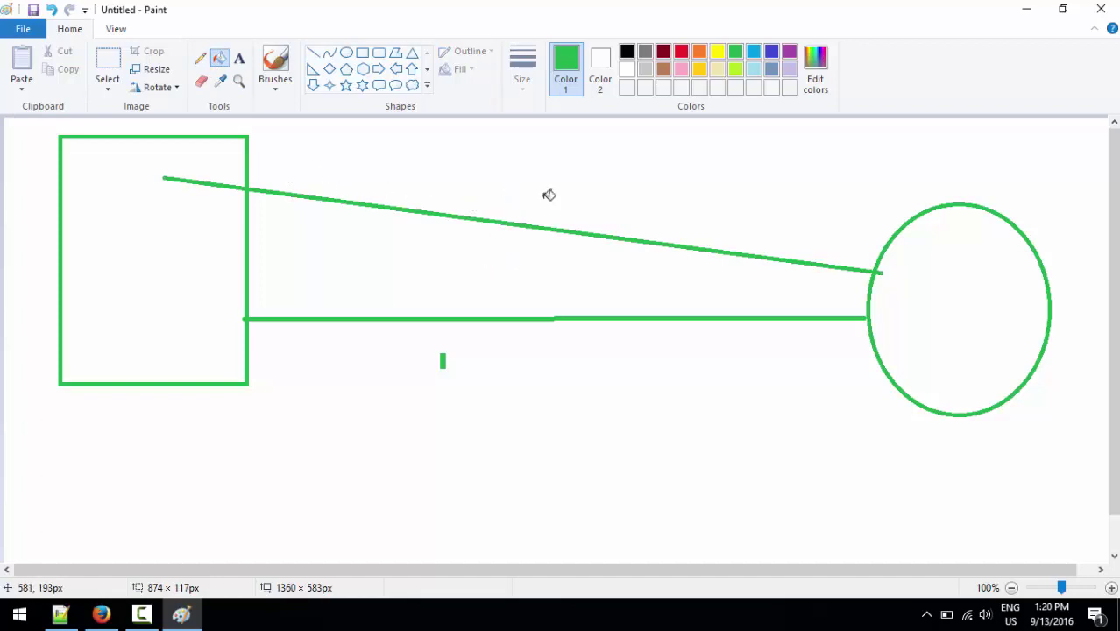
pyautogui.click(760, 218)
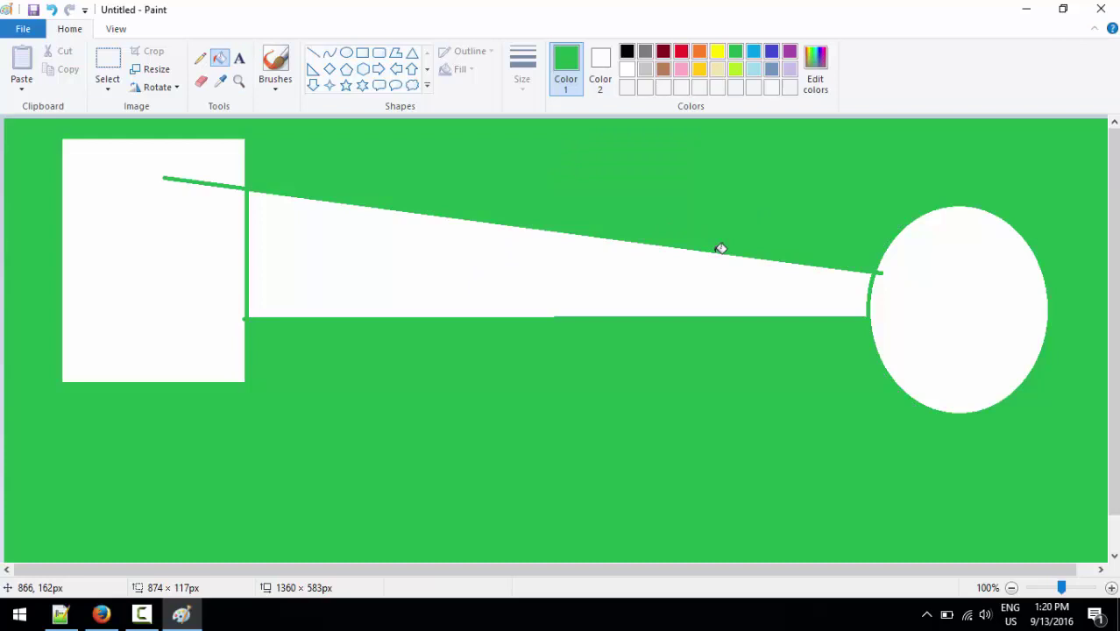
# Clear the canvas, then draw a big green frame enclosing a small rectangle and a circle.
pyautogui.hotkey('ctrl', 'z')
pyautogui.hotkey('ctrl', 'z')
pyautogui.hotkey('ctrl', 'z')
pyautogui.hotkey('ctrl', 'z')
pyautogui.hotkey('ctrl', 'z')
pyautogui.hotkey('ctrl', 'z')
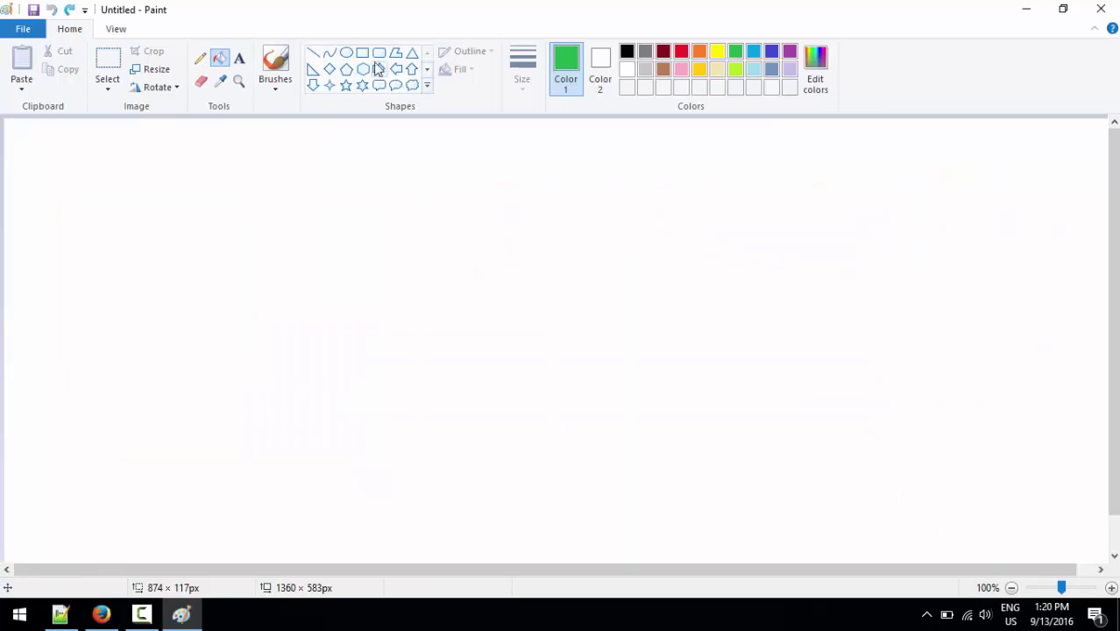
pyautogui.click(362, 53)
pyautogui.moveTo(341, 191); pyautogui.dragTo(980, 471)
pyautogui.click(205, 228)
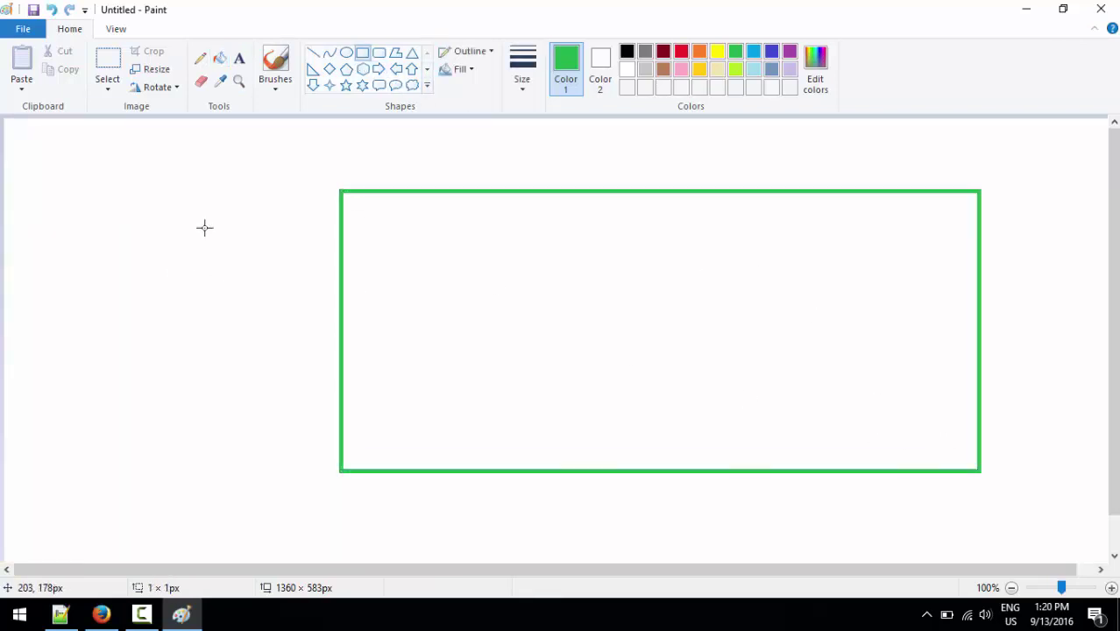
pyautogui.moveTo(364, 302); pyautogui.dragTo(553, 378)
pyautogui.click(457, 205)
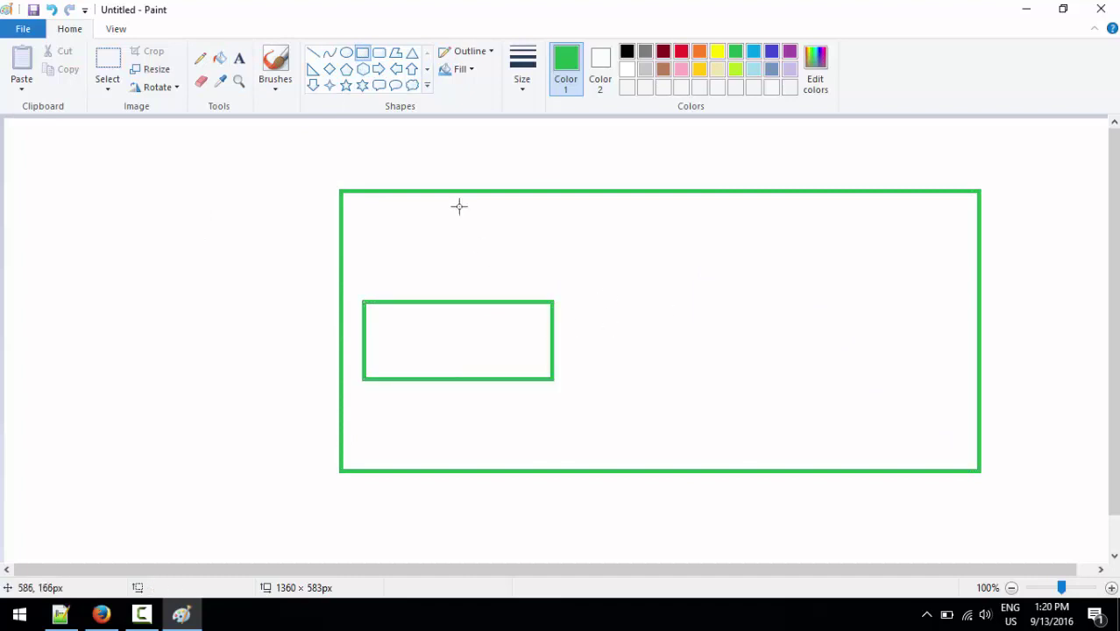
pyautogui.click(346, 52)
pyautogui.moveTo(623, 221); pyautogui.dragTo(779, 367)
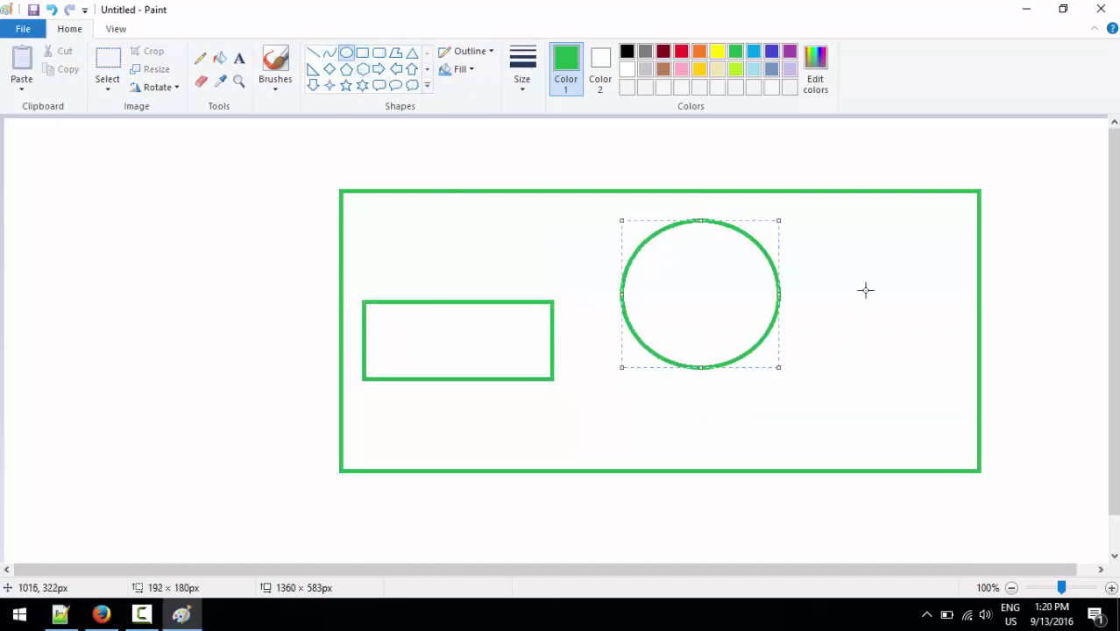
pyautogui.click(439, 268)
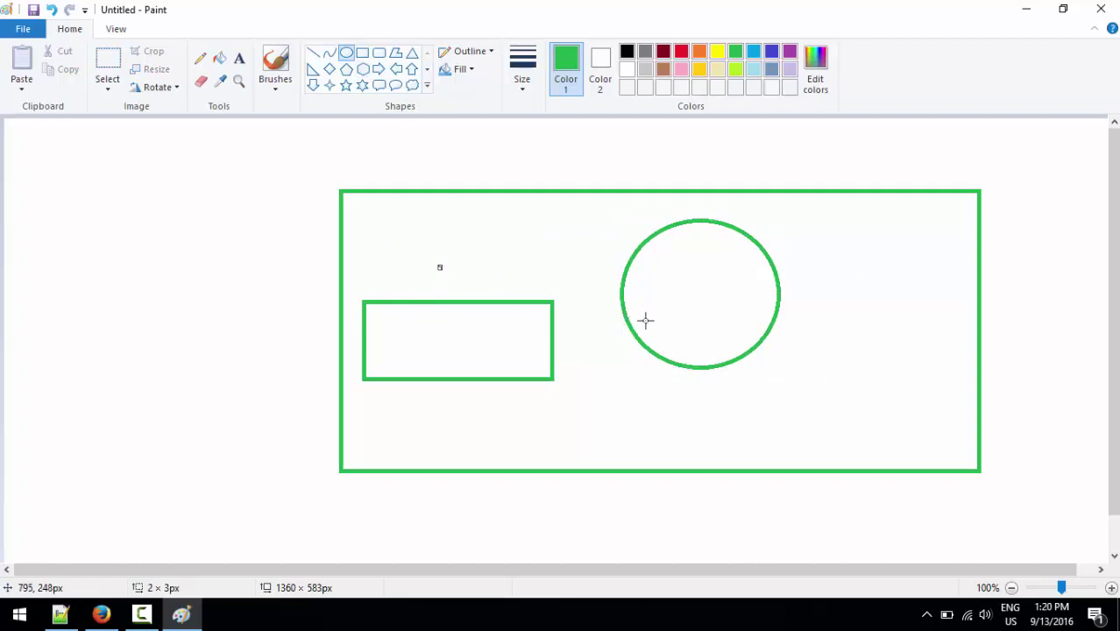
pyautogui.click(1101, 9)
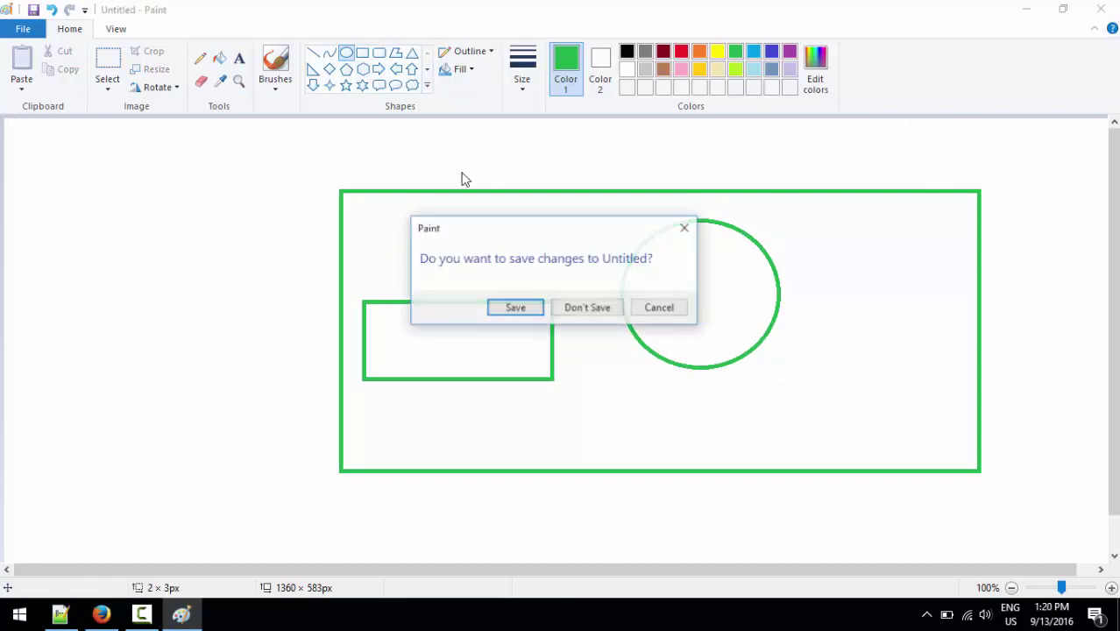
pyautogui.click(566, 307)
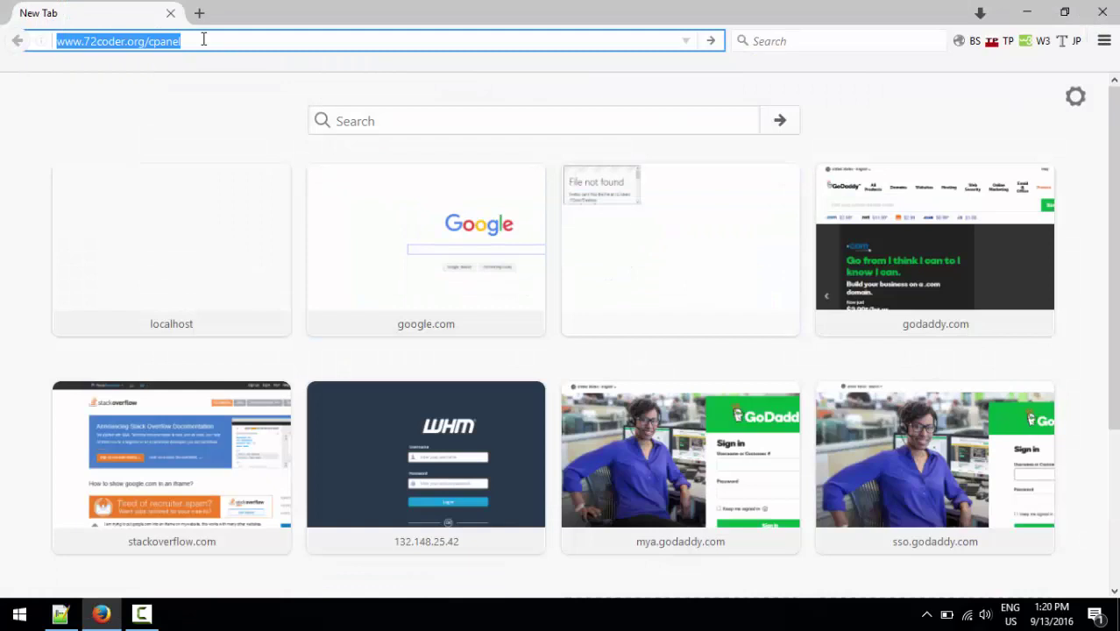
pyautogui.click(204, 39)
pyautogui.moveTo(82, 30); pyautogui.dragTo(50, 31)
pyautogui.click(195, 45)
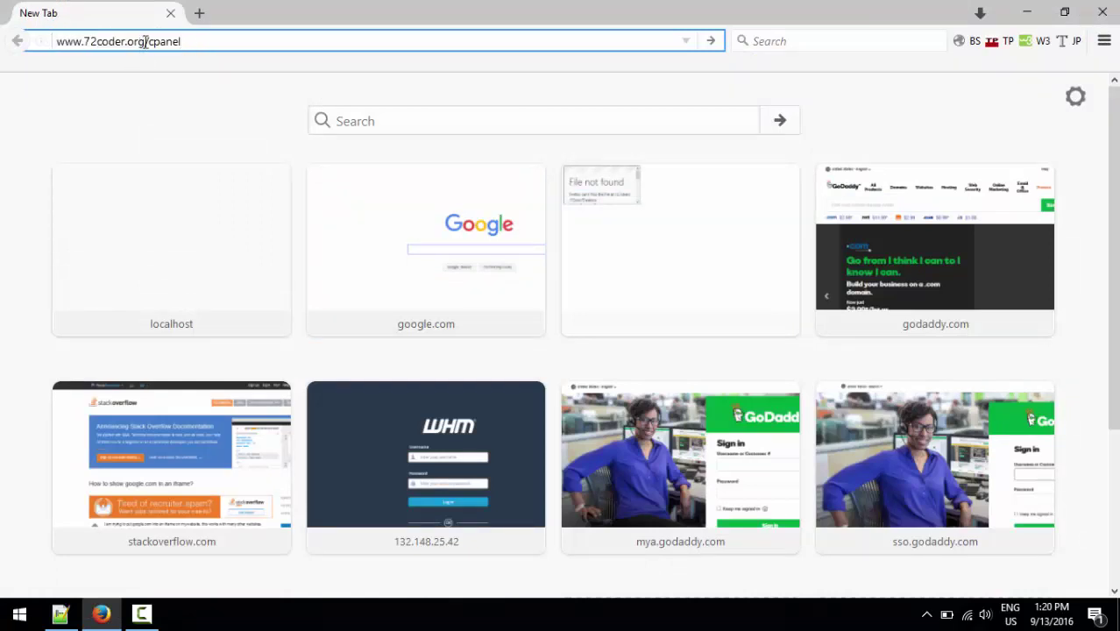
pyautogui.moveTo(146, 42); pyautogui.dragTo(51, 39)
pyautogui.click(199, 42)
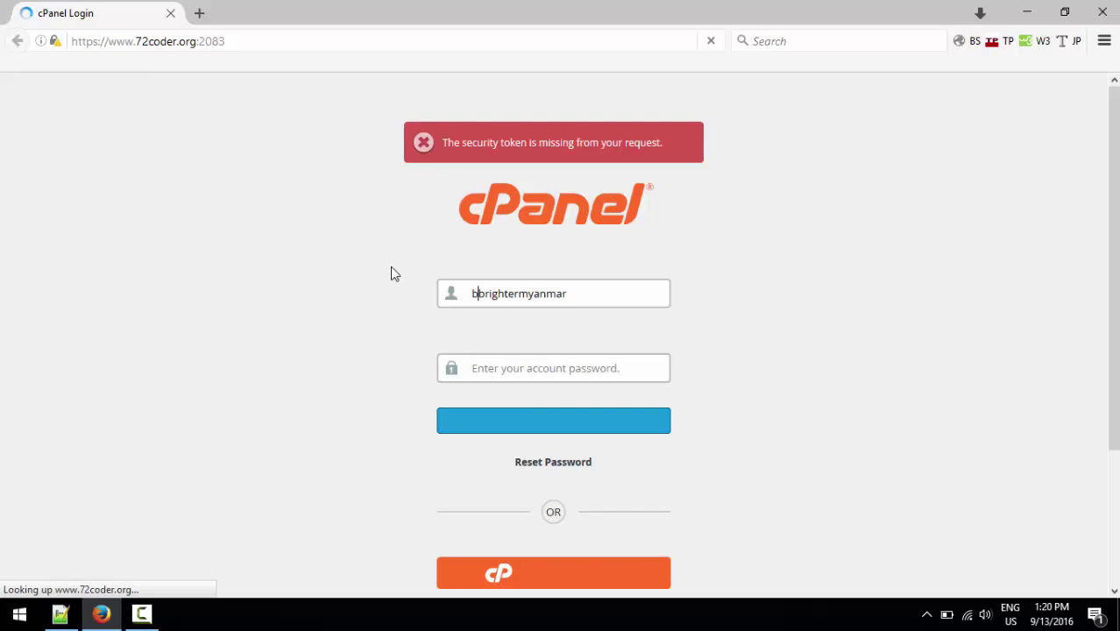
# Log in to cPanel with the account password and return to the main dashboard.
pyautogui.click(596, 371)
pyautogui.write('••')
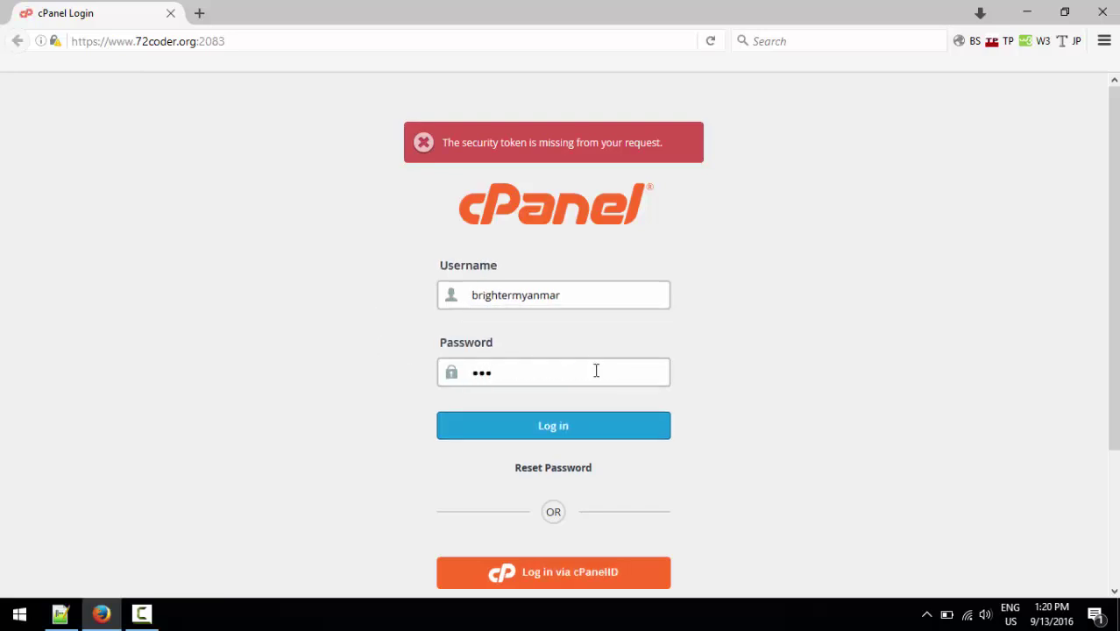
pyautogui.press('Return')
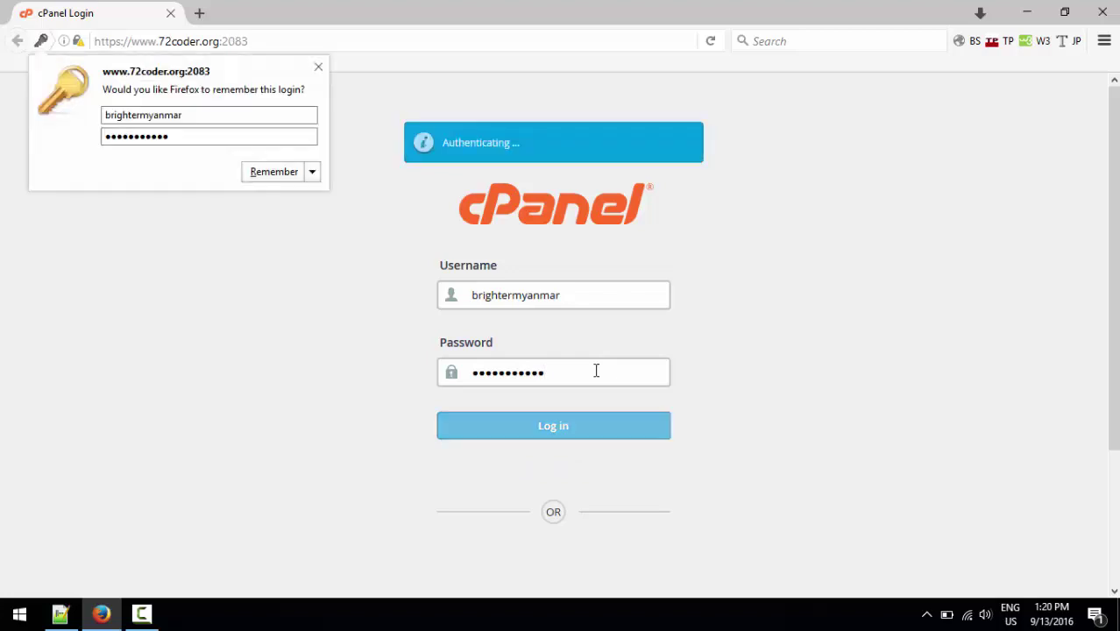
pyautogui.click(318, 67)
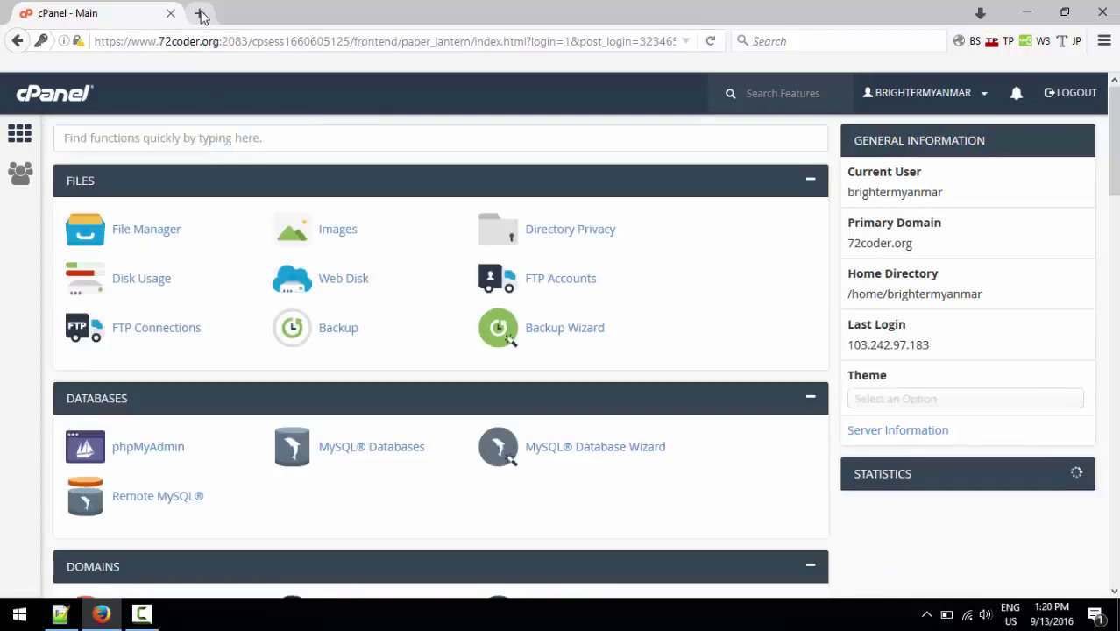
pyautogui.click(206, 13)
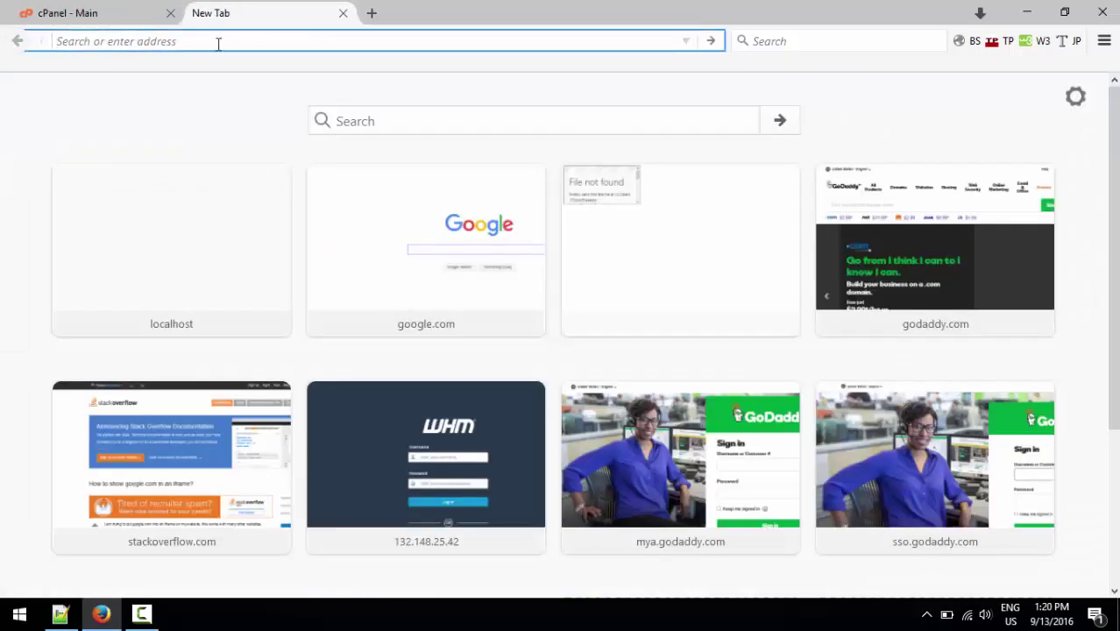
pyautogui.click(136, 22)
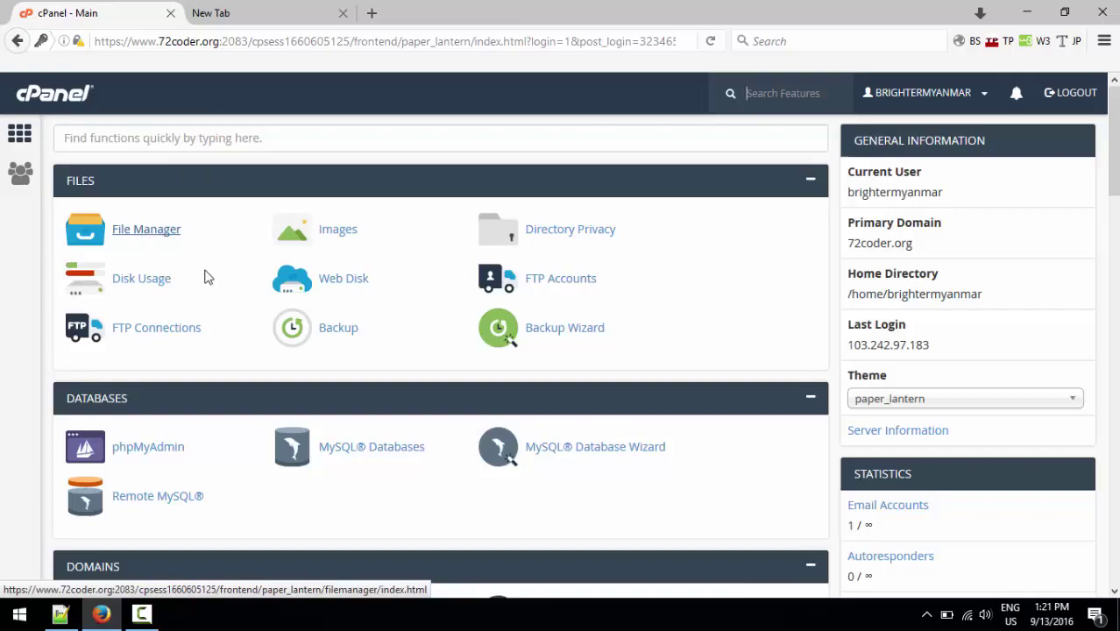
# Scroll the cPanel home page and select the public_html folder in File Manager.
pyautogui.scroll(-5, 351, 328)
pyautogui.scroll(5, 340, 310)
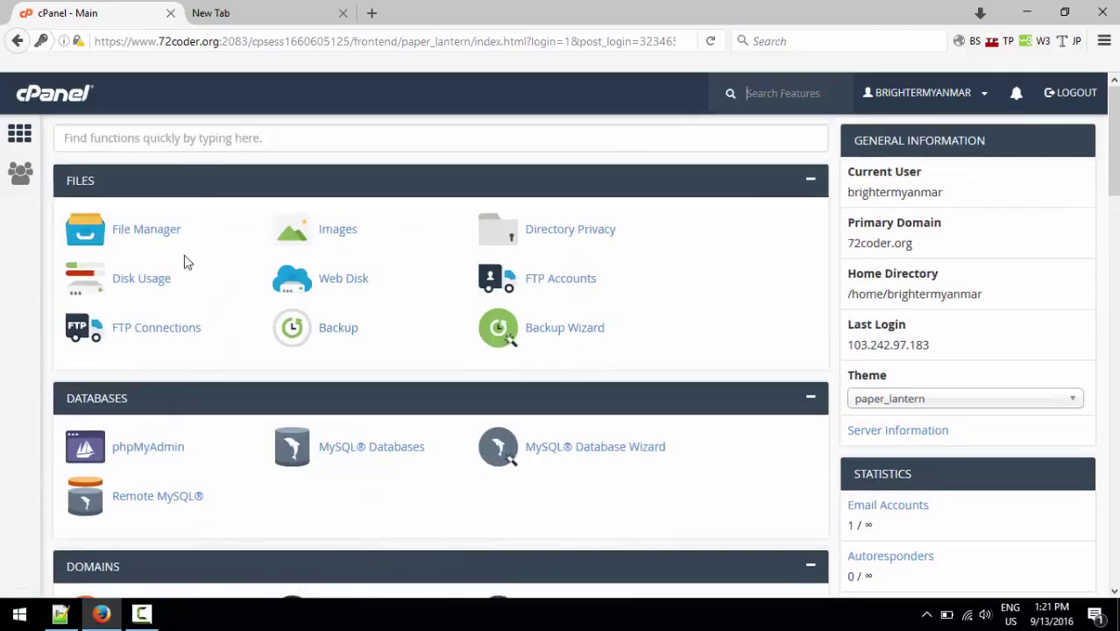
pyautogui.scroll(-10, 577, 333)
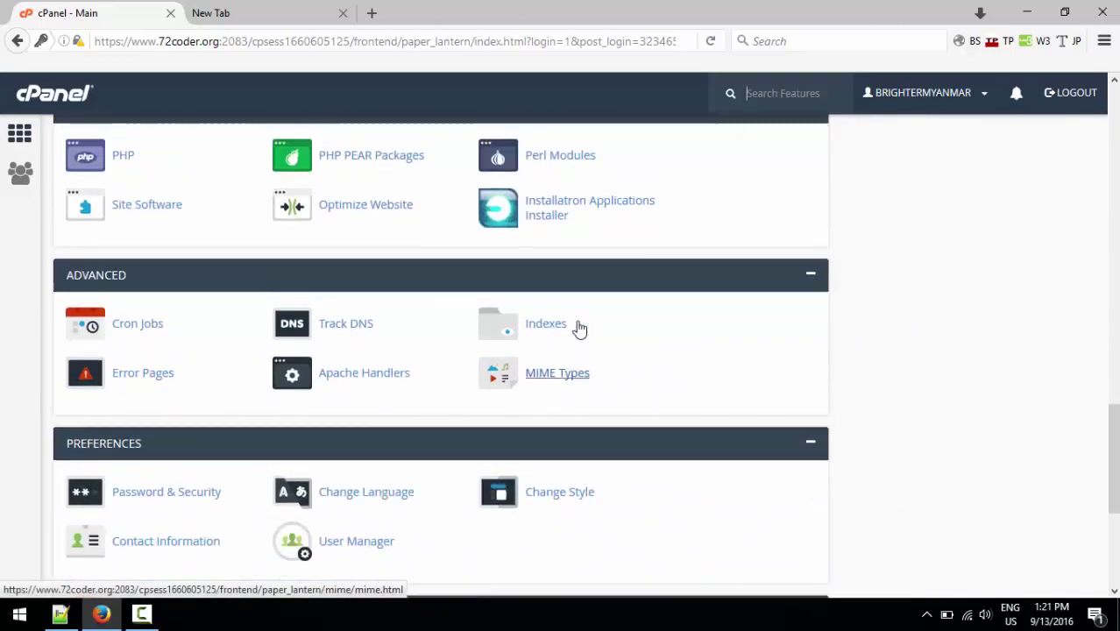
pyautogui.scroll(12, 579, 325)
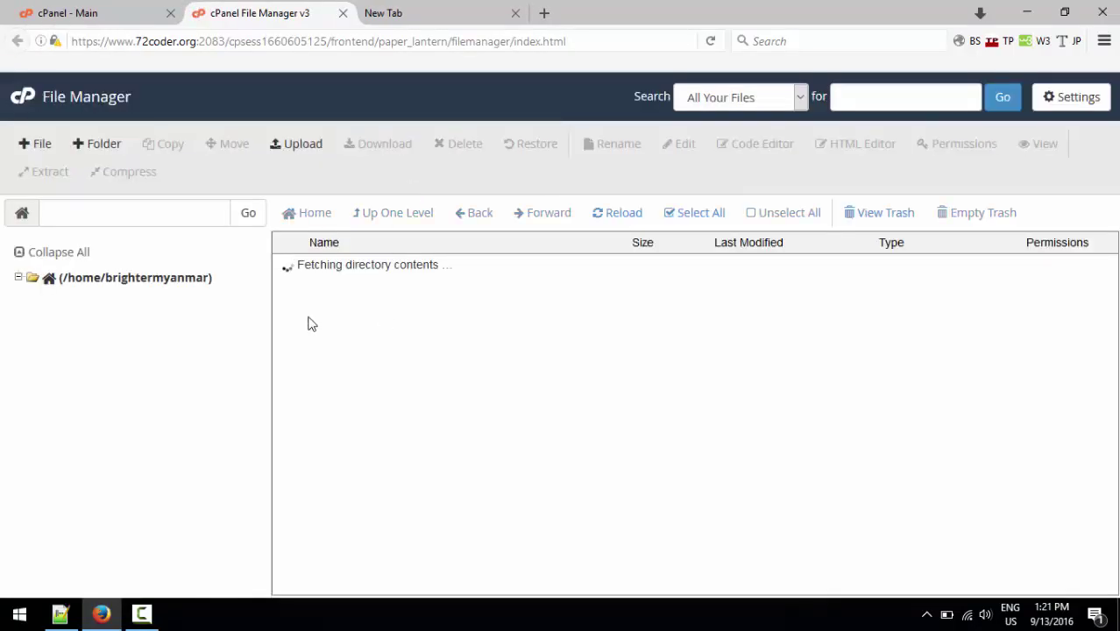
pyautogui.click(286, 389)
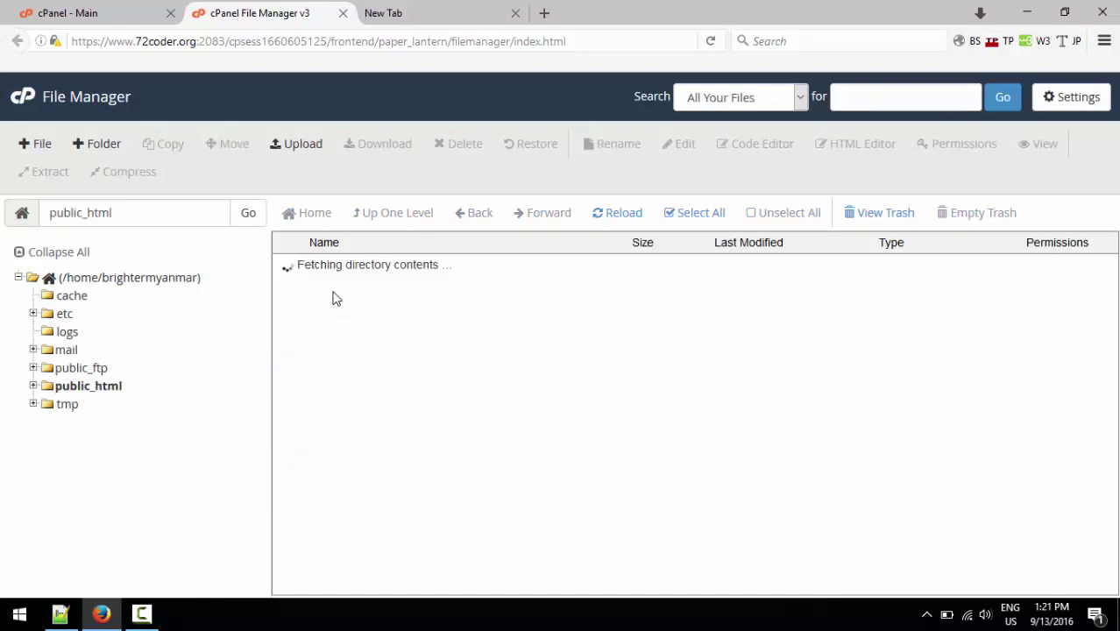
pyautogui.click(437, 8)
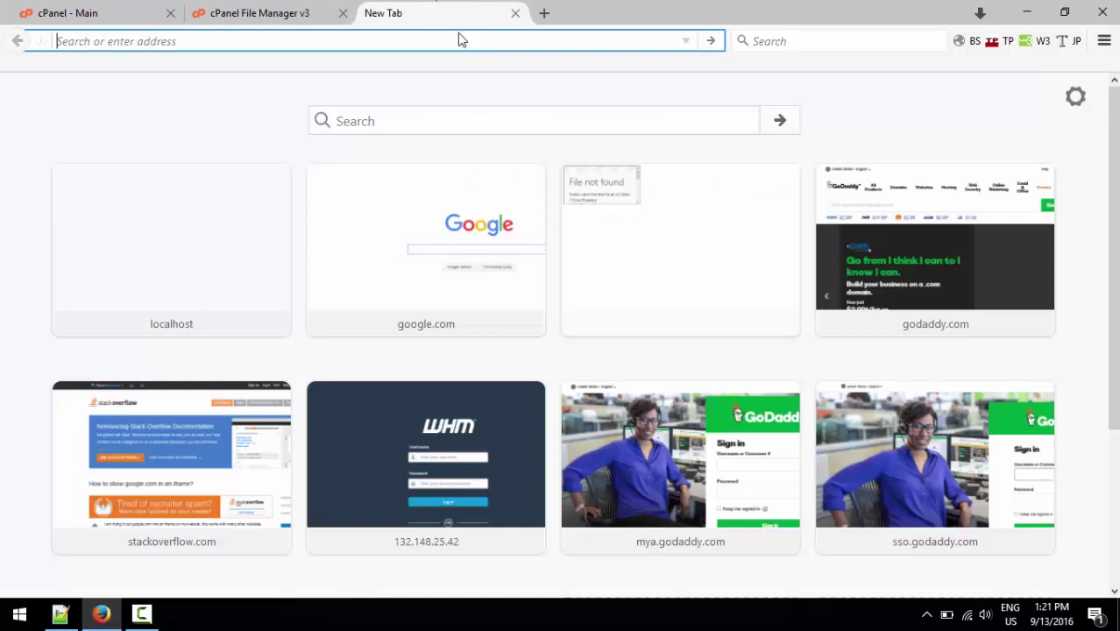
pyautogui.write('wwww')
pyautogui.press('BackSpace')
pyautogui.press('BackSpace')
pyautogui.press('BackSpace')
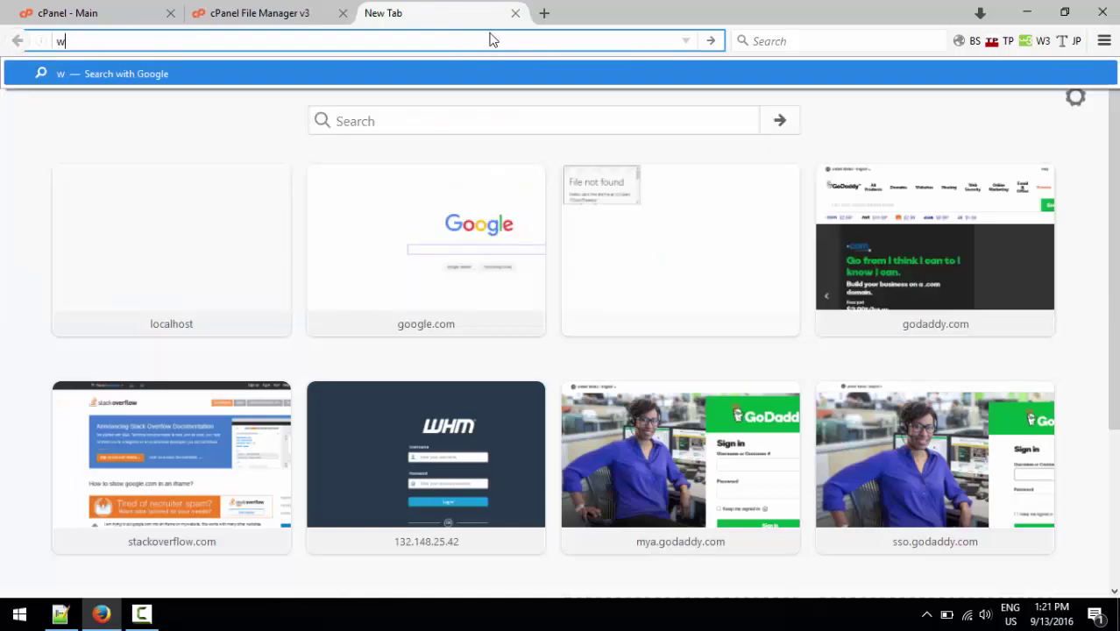
pyautogui.write('ww.72coder.org')
pyautogui.press('Return')
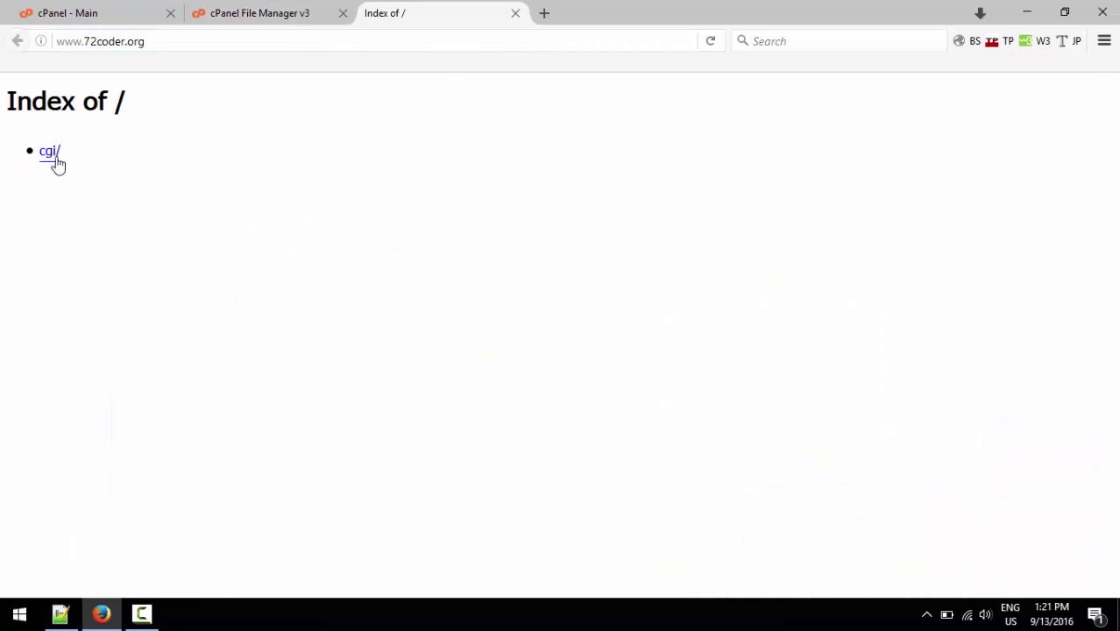
# Close the live site tab and open a fresh blank tab beside cPanel.
pyautogui.click(253, 9)
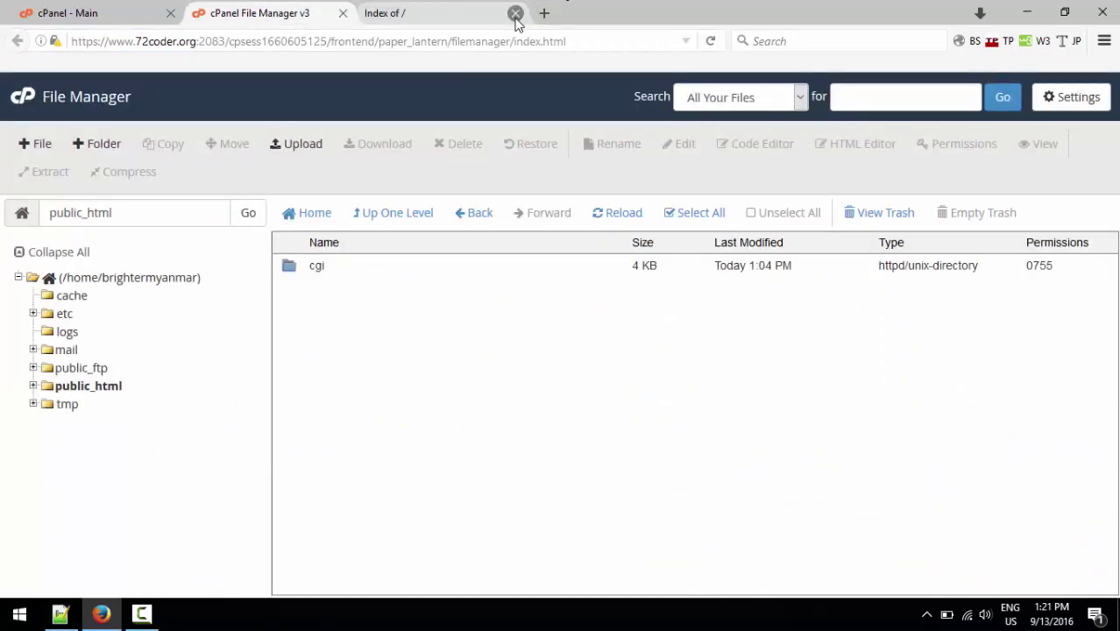
pyautogui.click(515, 14)
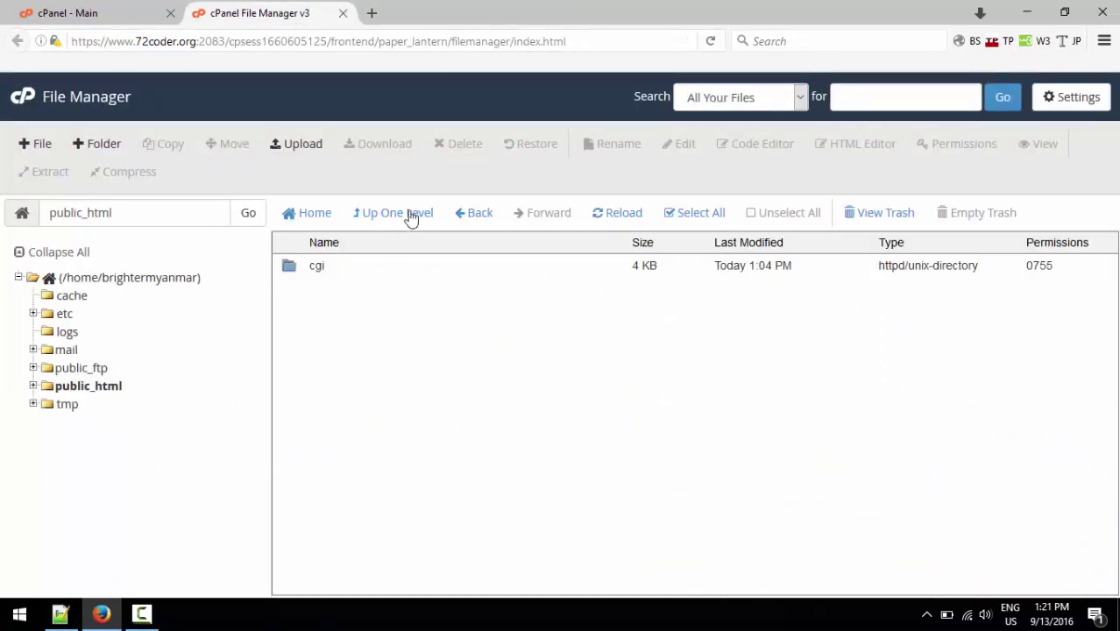
pyautogui.click(328, 285)
pyautogui.click(97, 13)
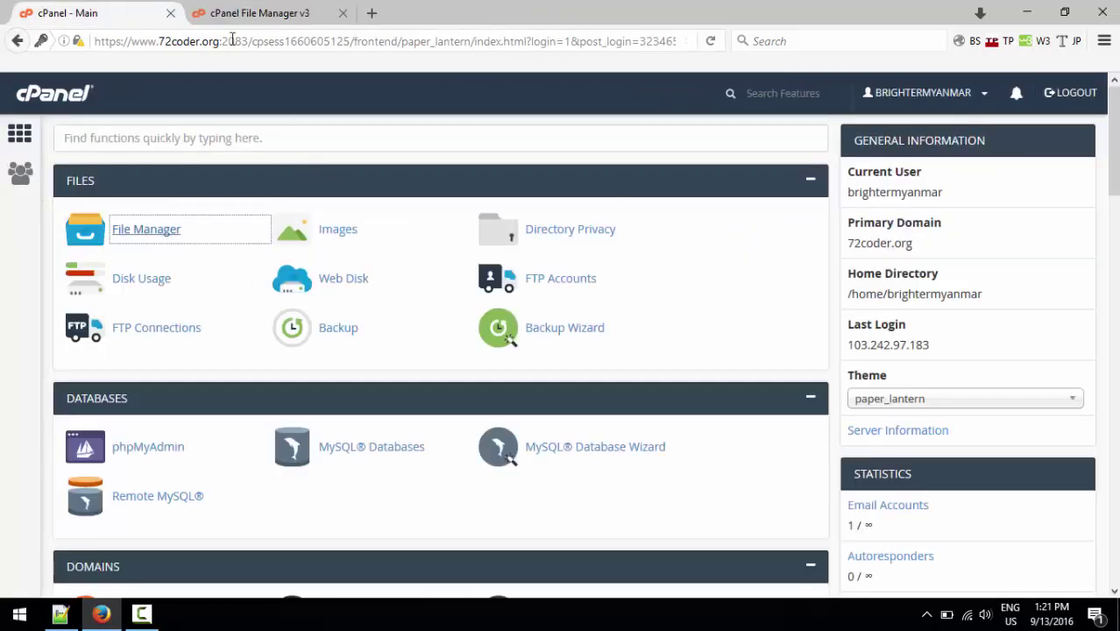
pyautogui.click(372, 13)
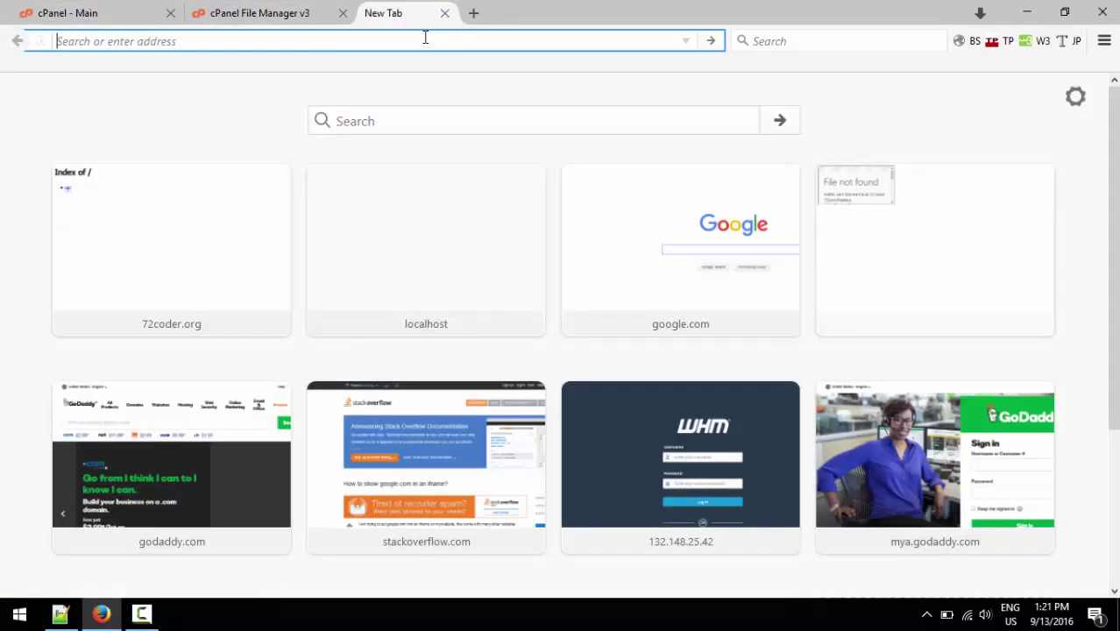
pyautogui.click(70, 624)
pyautogui.click(509, 28)
pyautogui.click(355, 71)
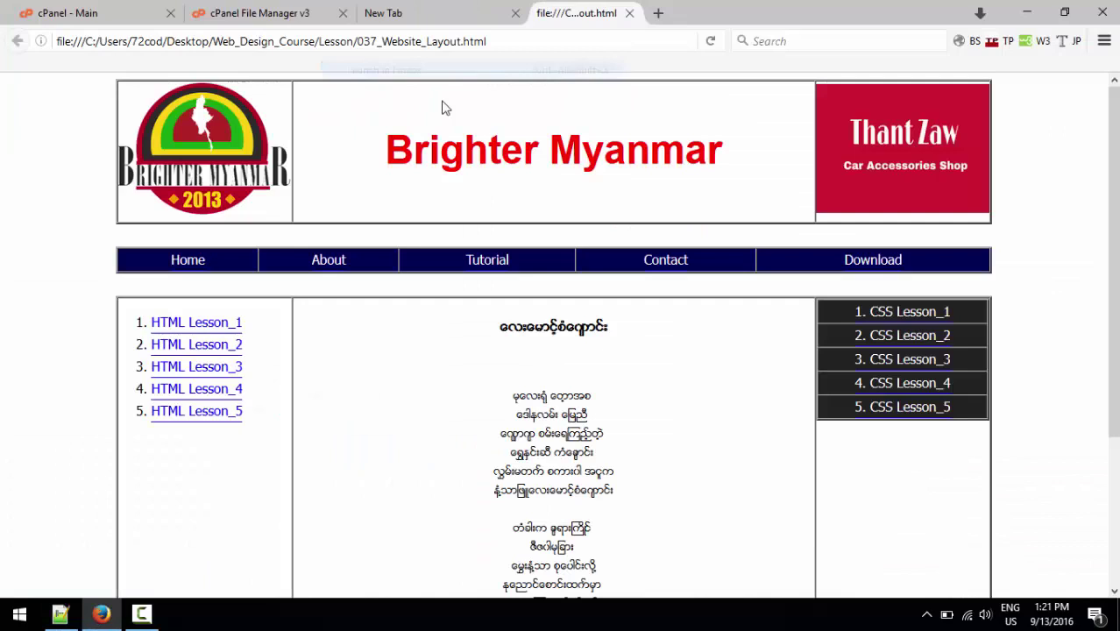
pyautogui.doubleClick(186, 41)
pyautogui.moveTo(211, 41); pyautogui.dragTo(342, 48)
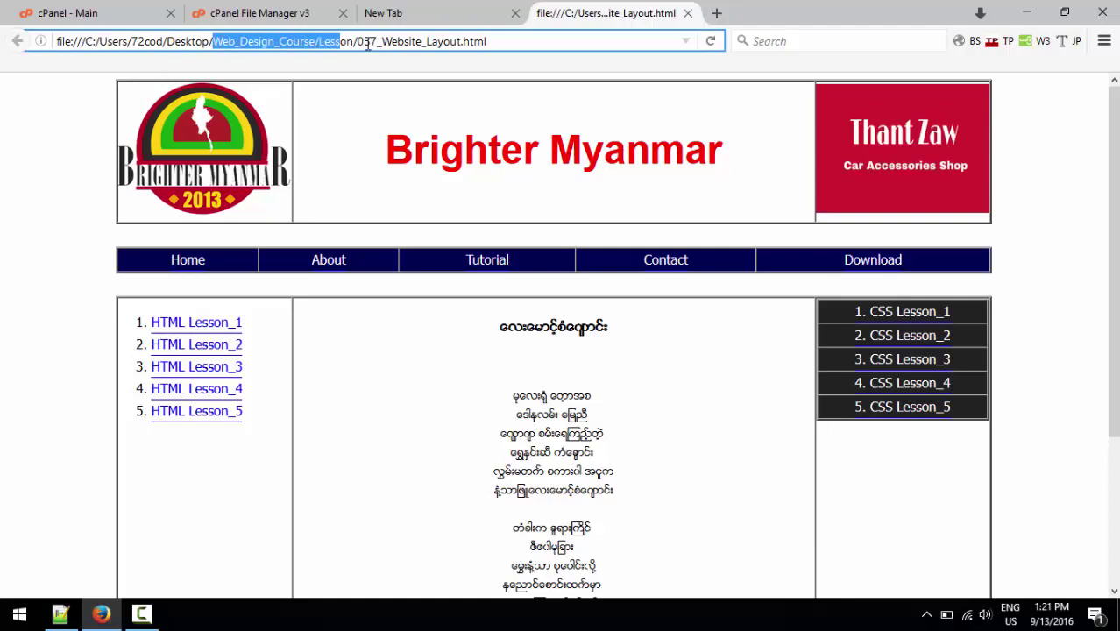
pyautogui.click(363, 41)
pyautogui.click(688, 13)
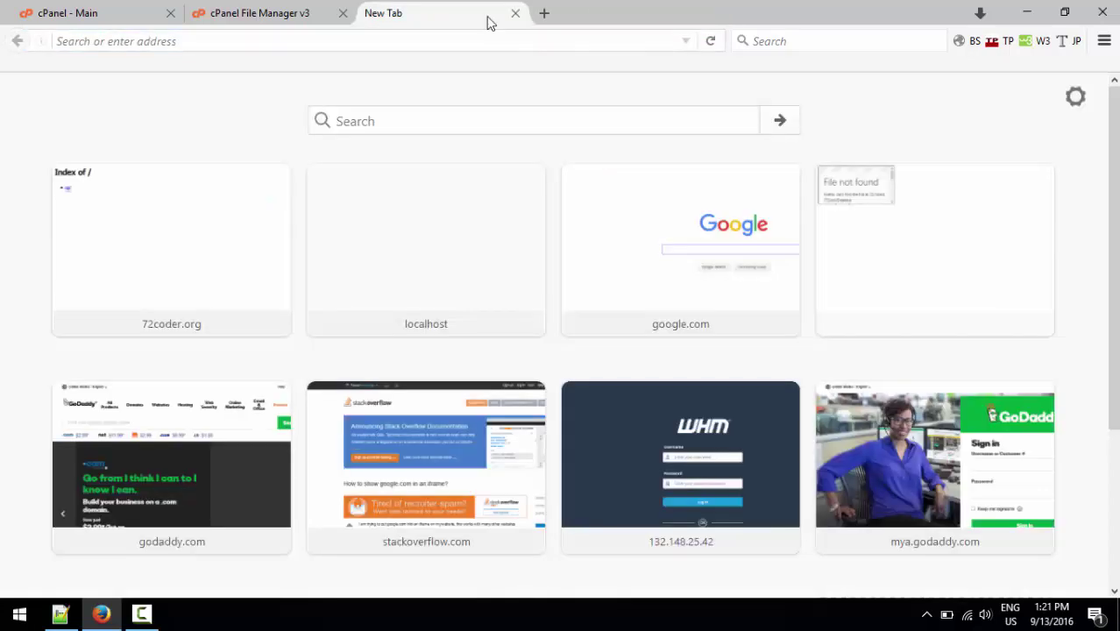
# Start a file upload to public_html and browse the picker to C:\Users and the user's home folder.
pyautogui.click(508, 15)
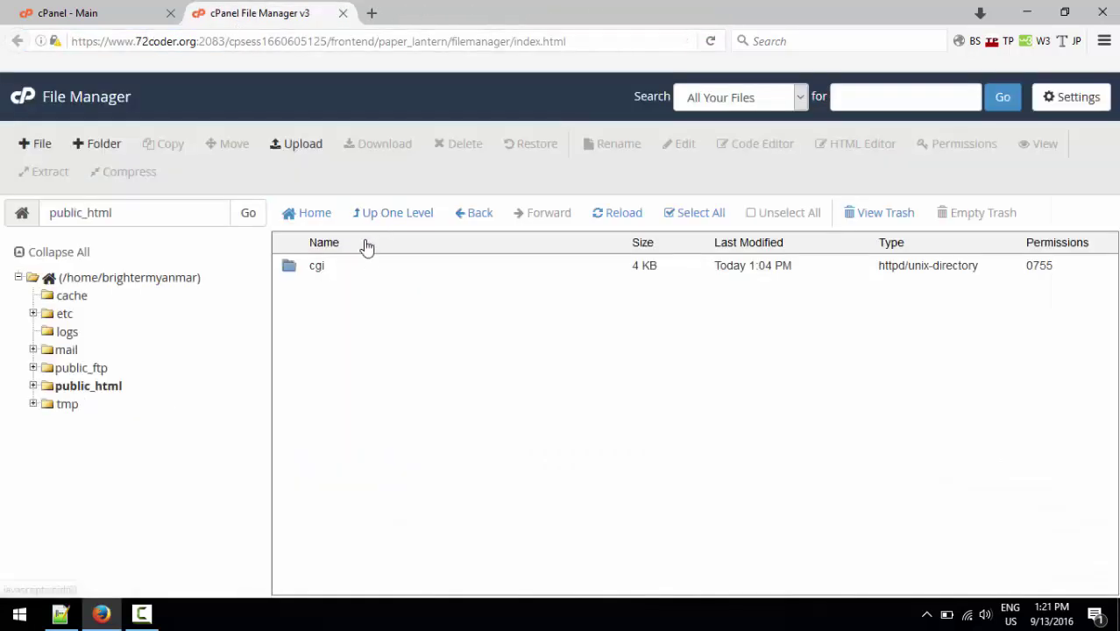
pyautogui.click(302, 144)
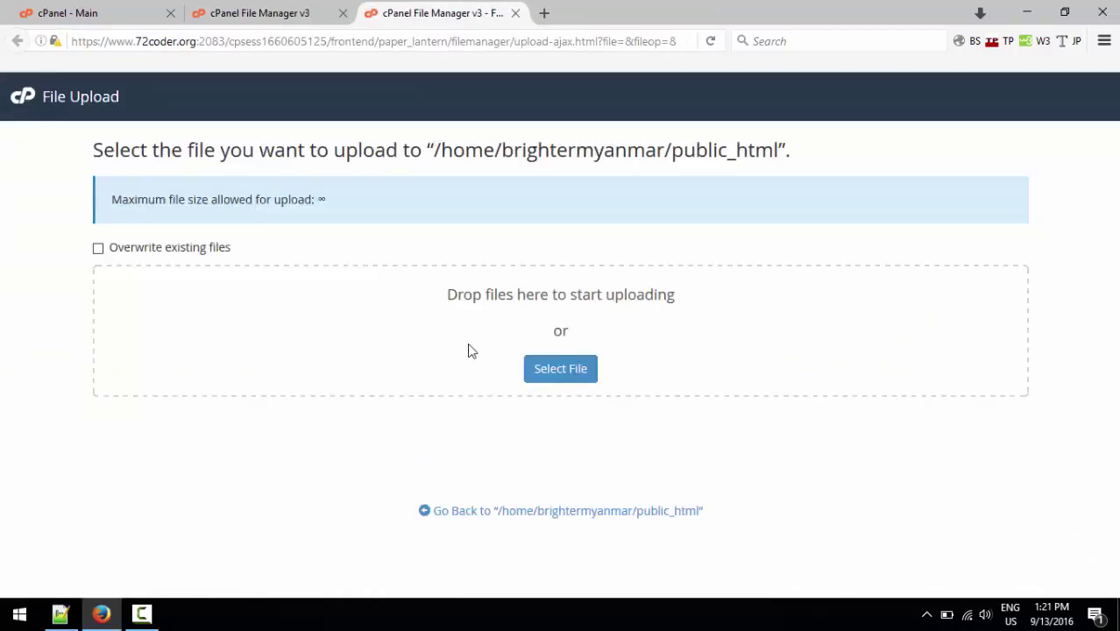
pyautogui.click(535, 370)
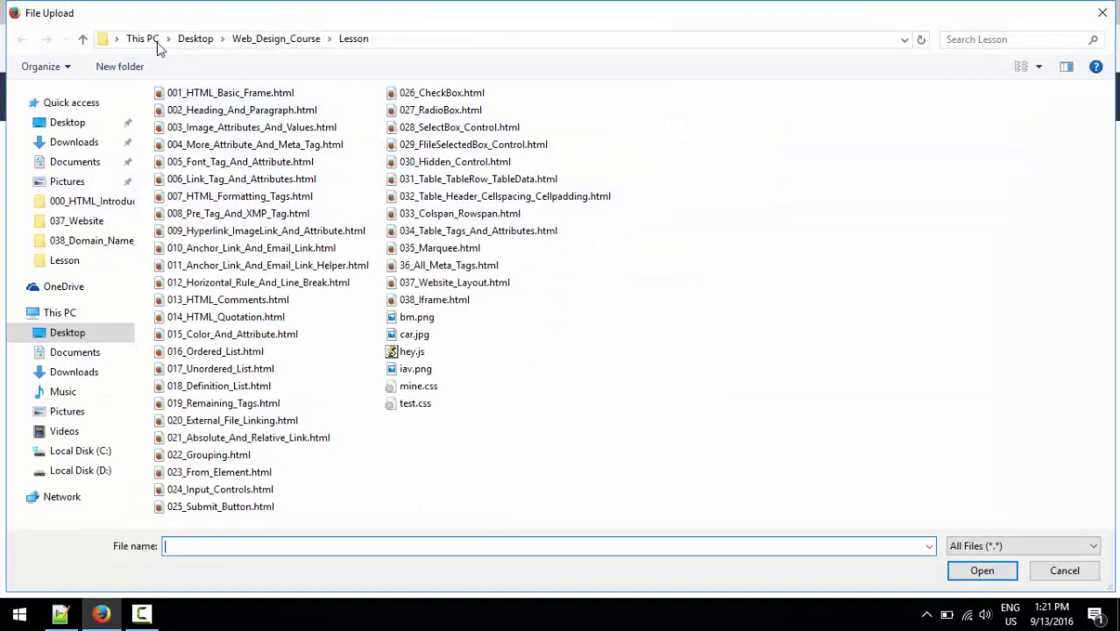
pyautogui.click(61, 313)
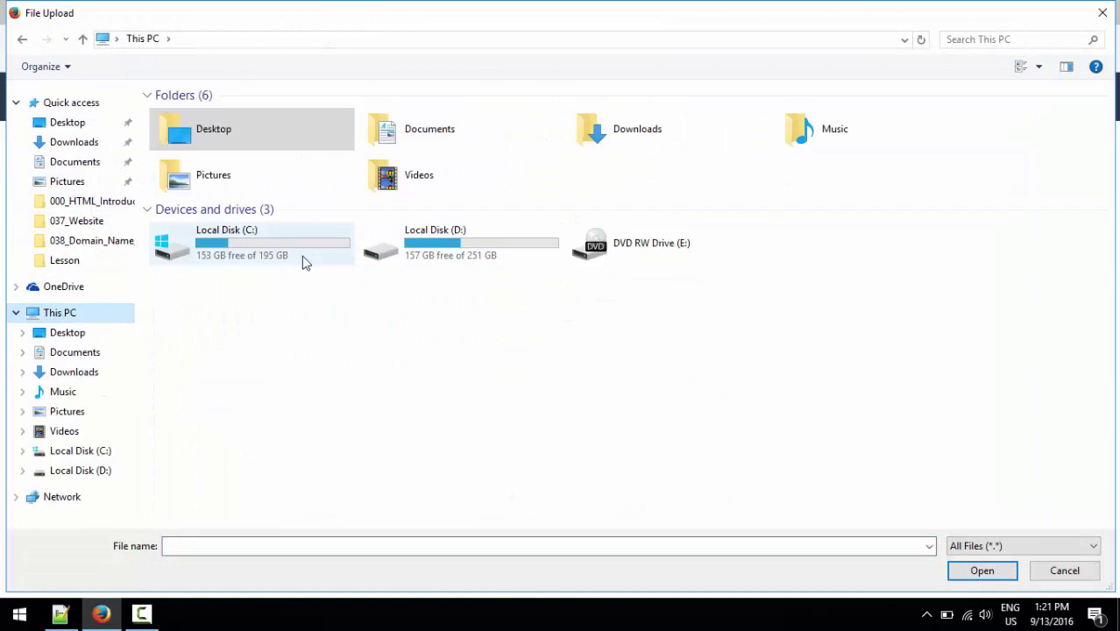
pyautogui.doubleClick(304, 263)
pyautogui.doubleClick(186, 219)
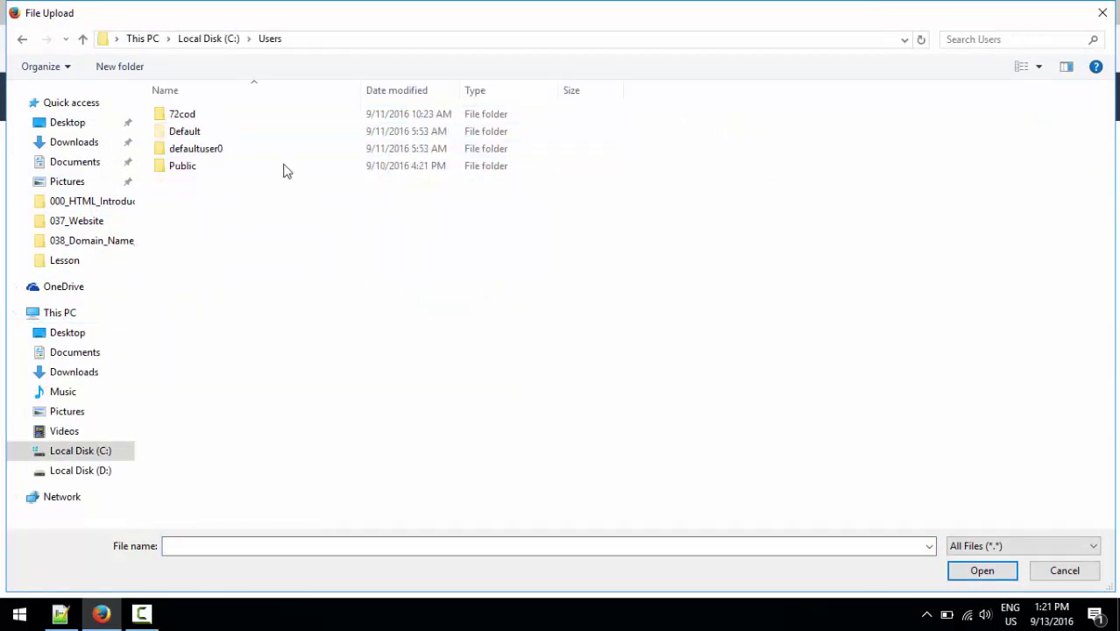
pyautogui.click(167, 119)
pyautogui.press('Return')
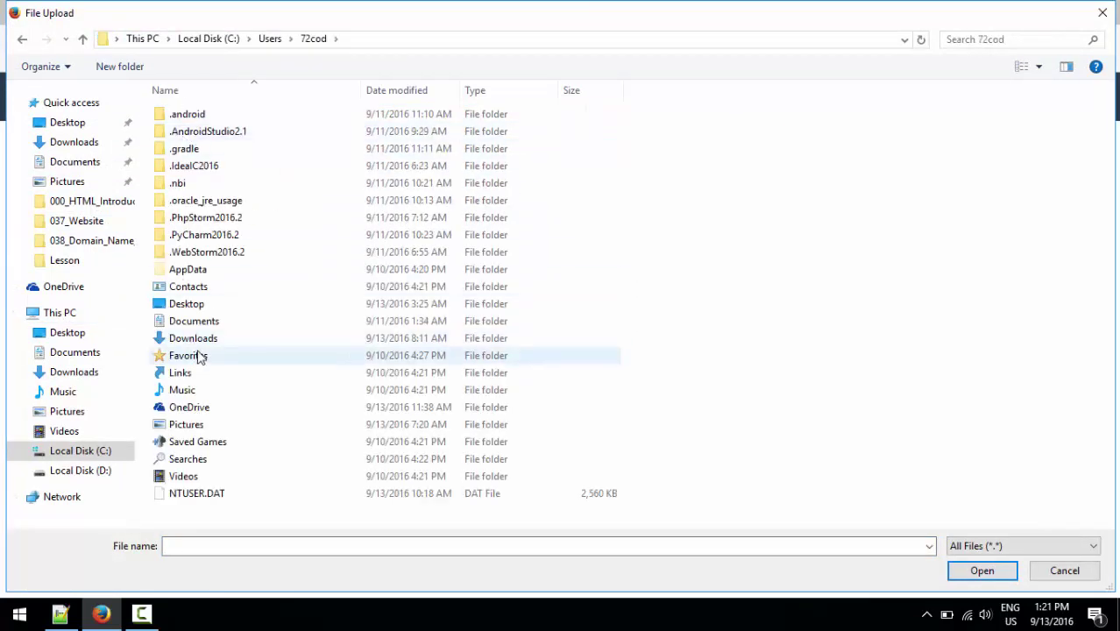
# From Desktop > Web_Design_Course > Lesson, upload 037_Website_Layout.html to public_html.
pyautogui.doubleClick(188, 304)
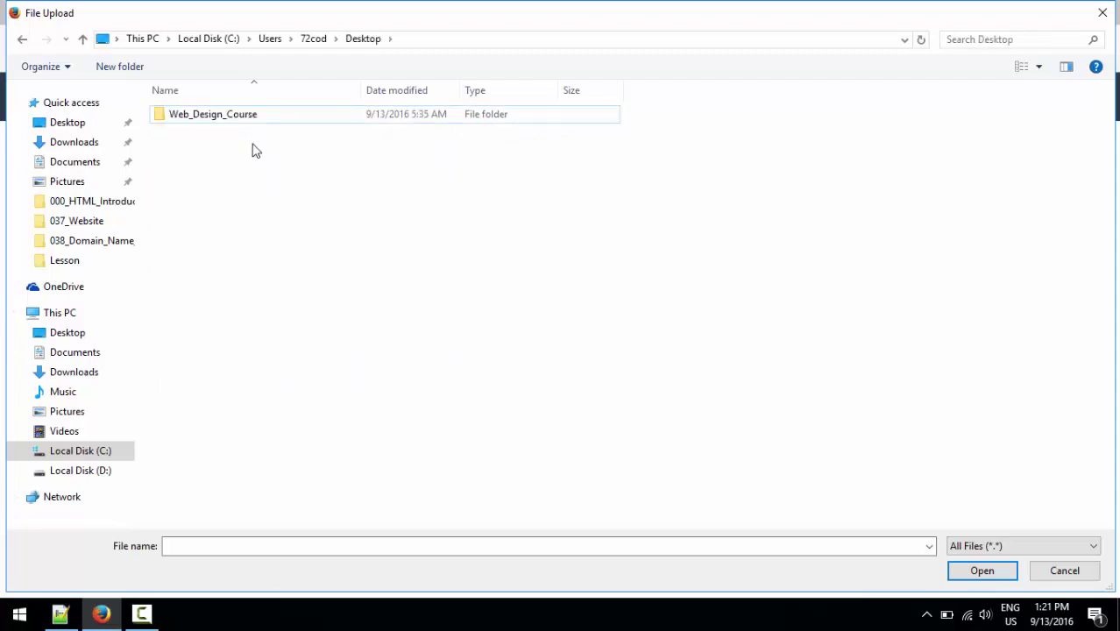
pyautogui.click(213, 117)
pyautogui.doubleClick(216, 119)
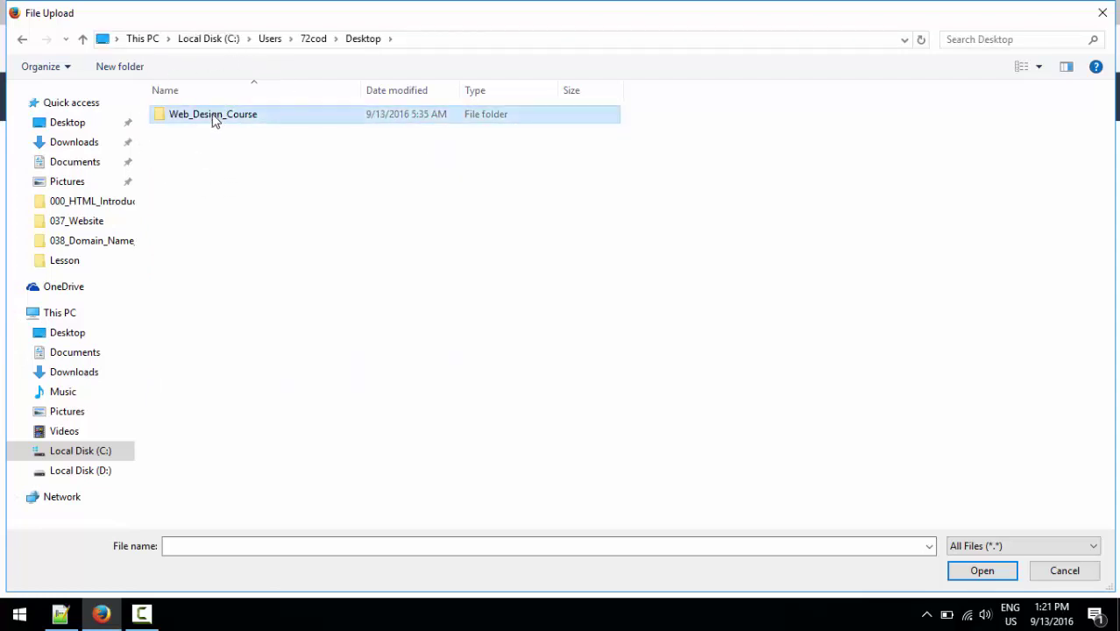
pyautogui.doubleClick(184, 123)
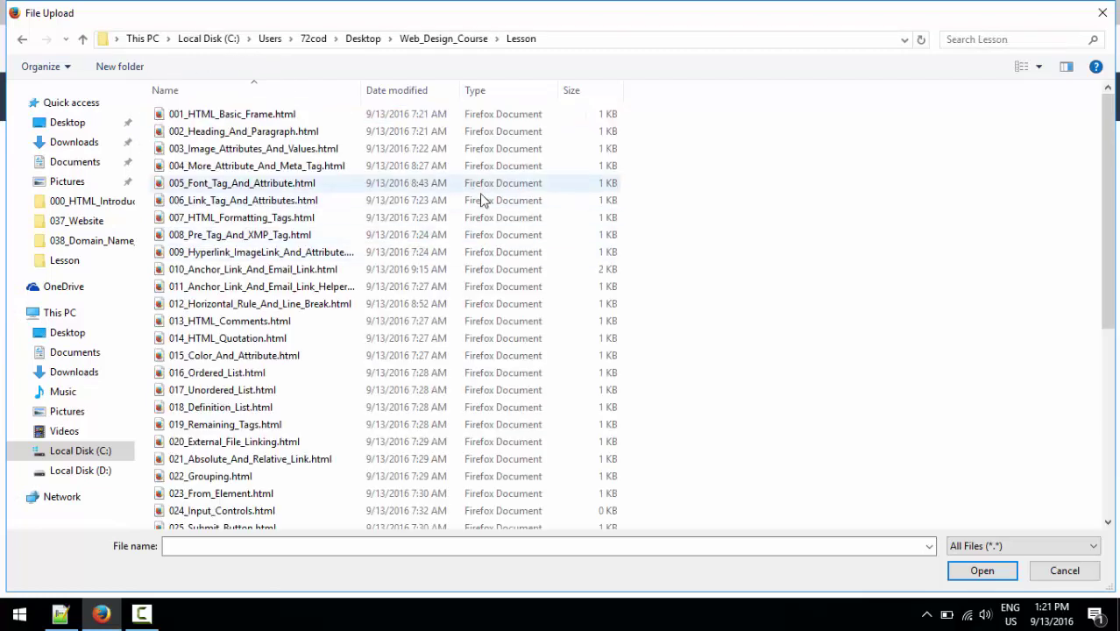
pyautogui.click(1038, 67)
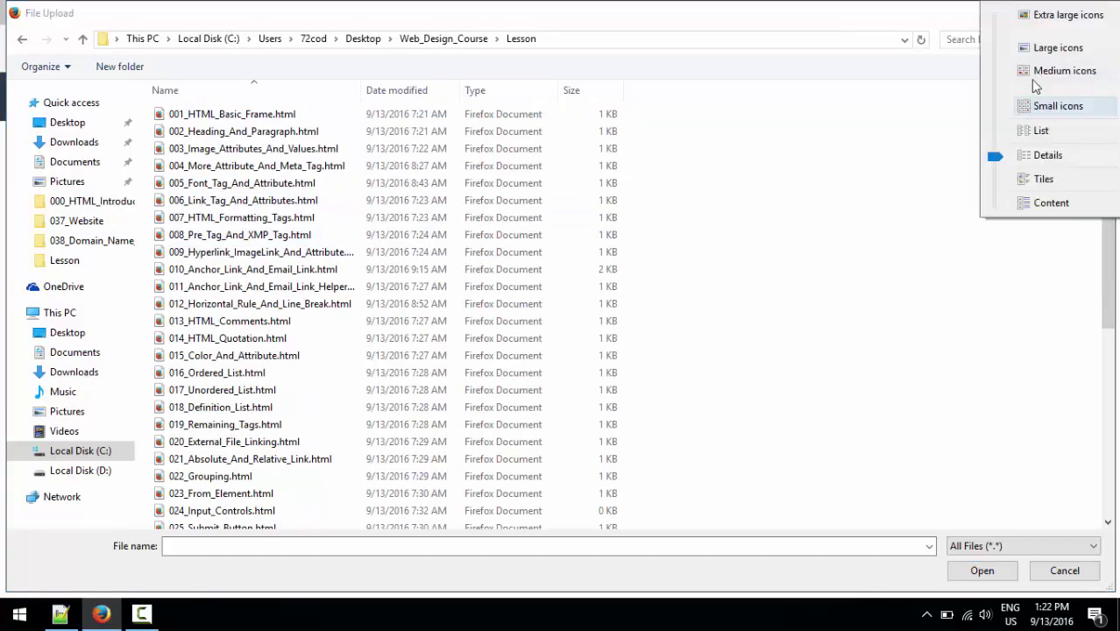
pyautogui.click(1031, 132)
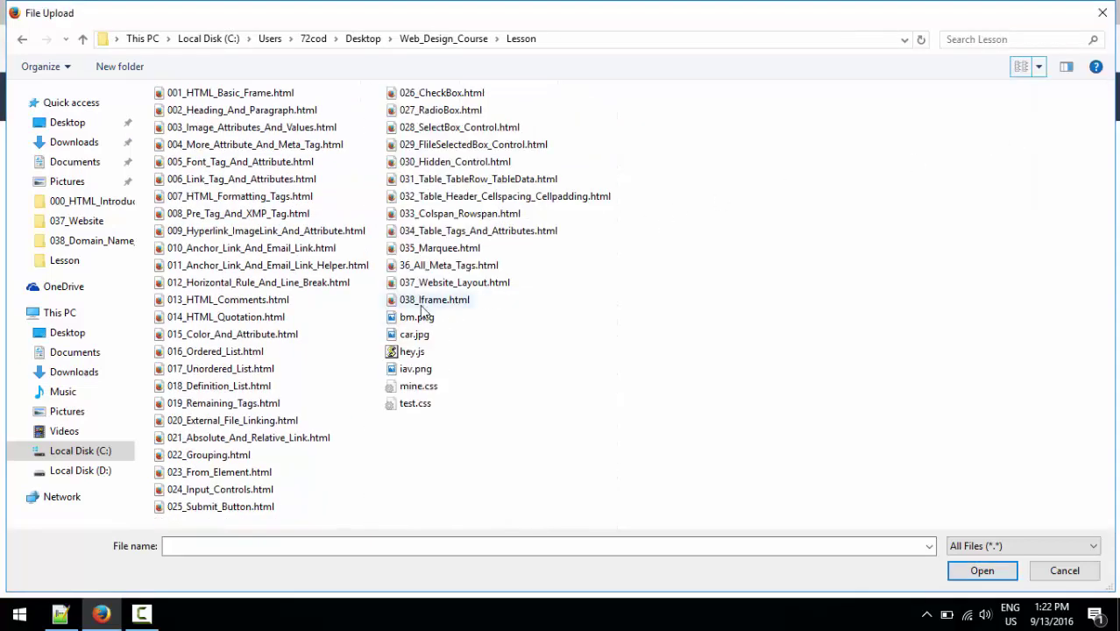
pyautogui.click(421, 286)
pyautogui.doubleClick(421, 289)
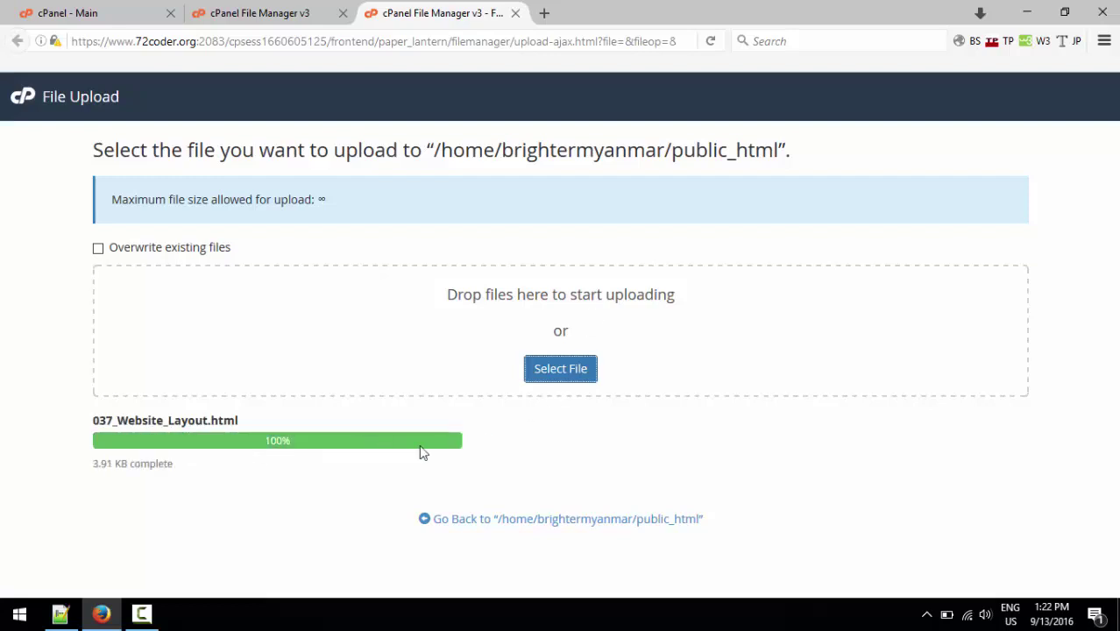
# Rename 037_Website_Layout.html in public_html to index.html.
pyautogui.click(596, 524)
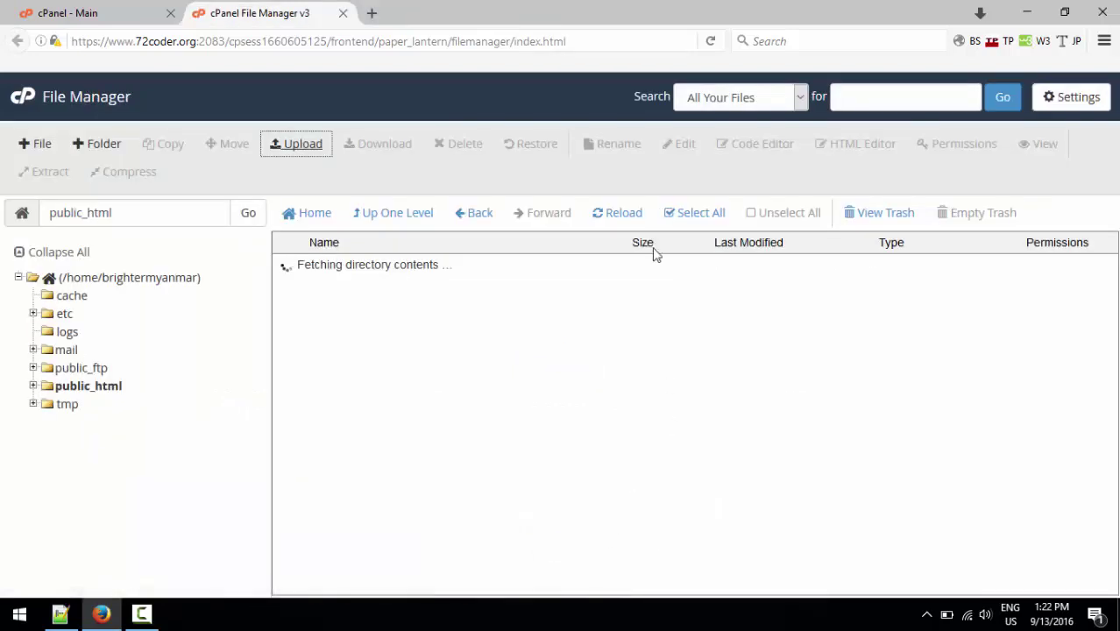
pyautogui.click(373, 290)
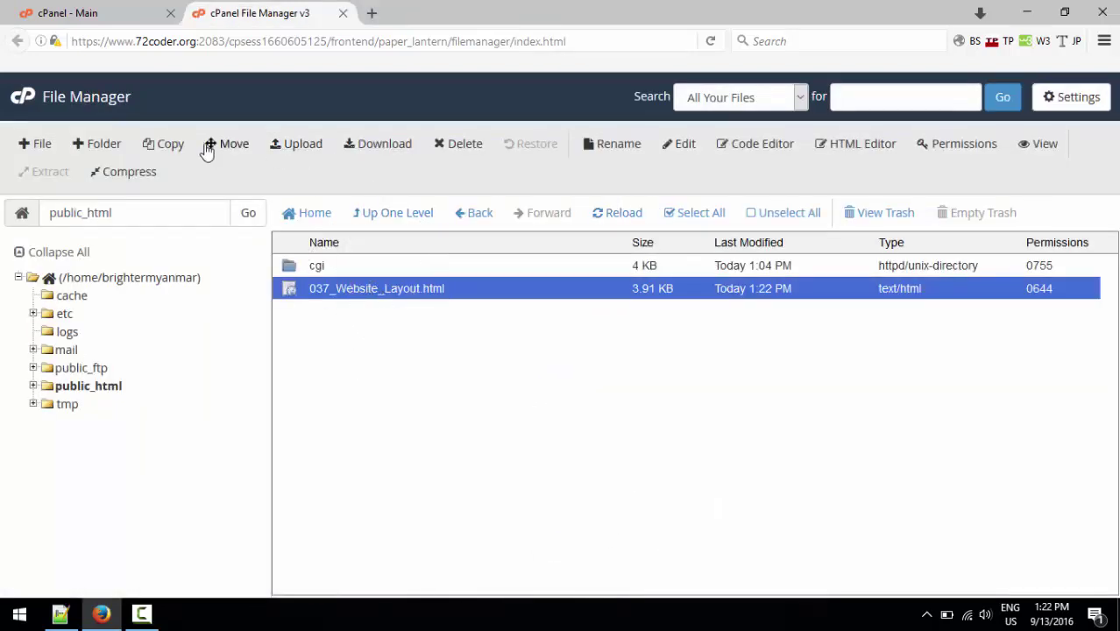
pyautogui.click(617, 145)
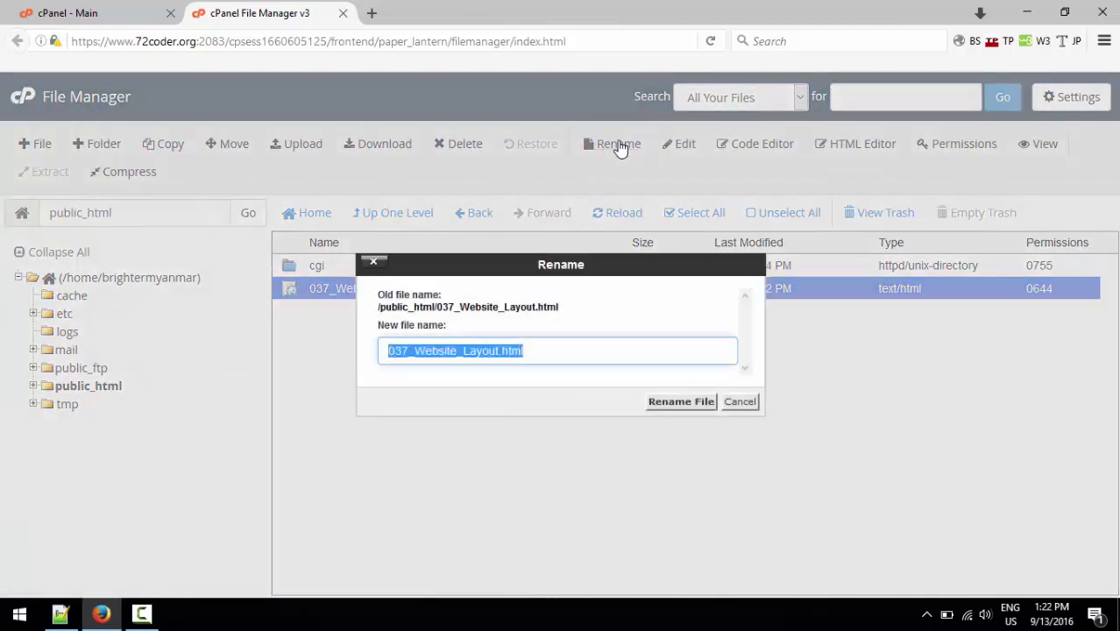
pyautogui.write('index.htm')
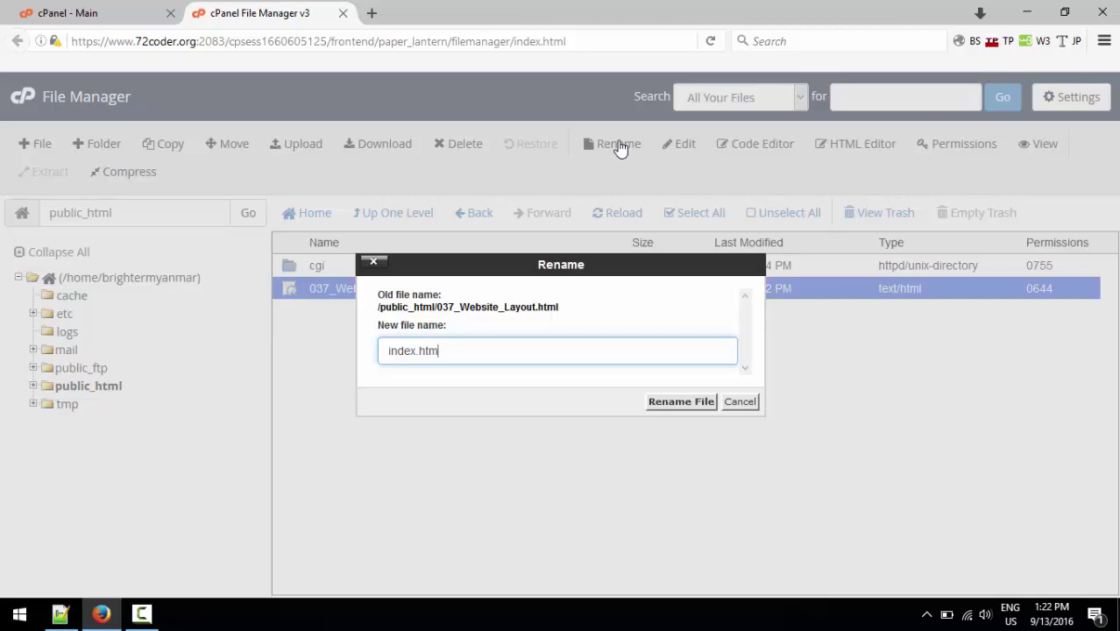
pyautogui.write('l')
pyautogui.press('Return')
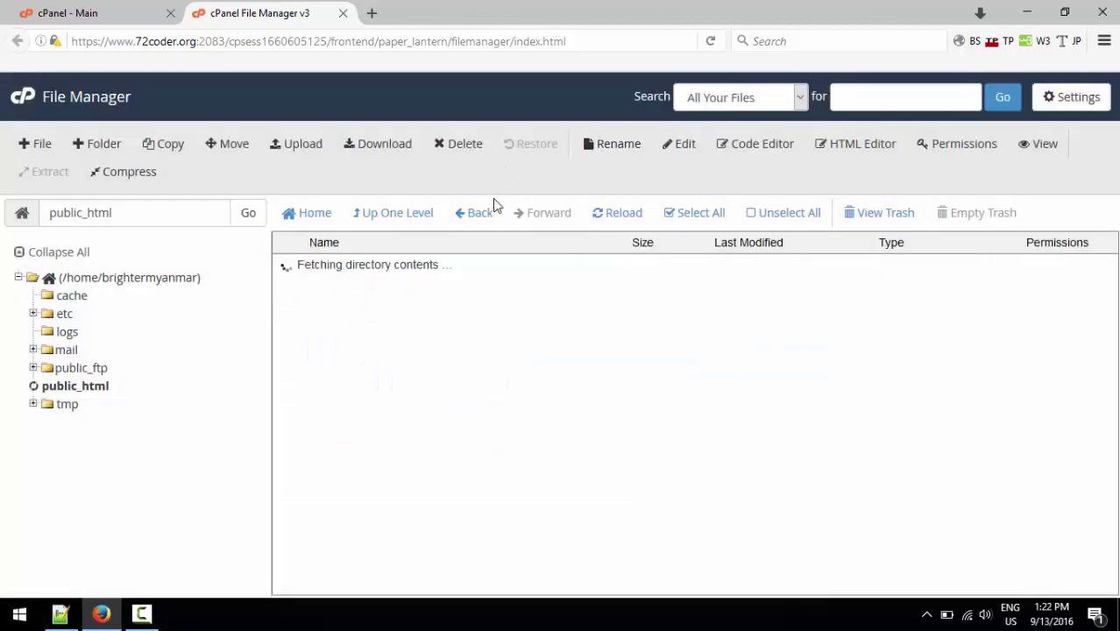
pyautogui.click(372, 13)
pyautogui.write('w')
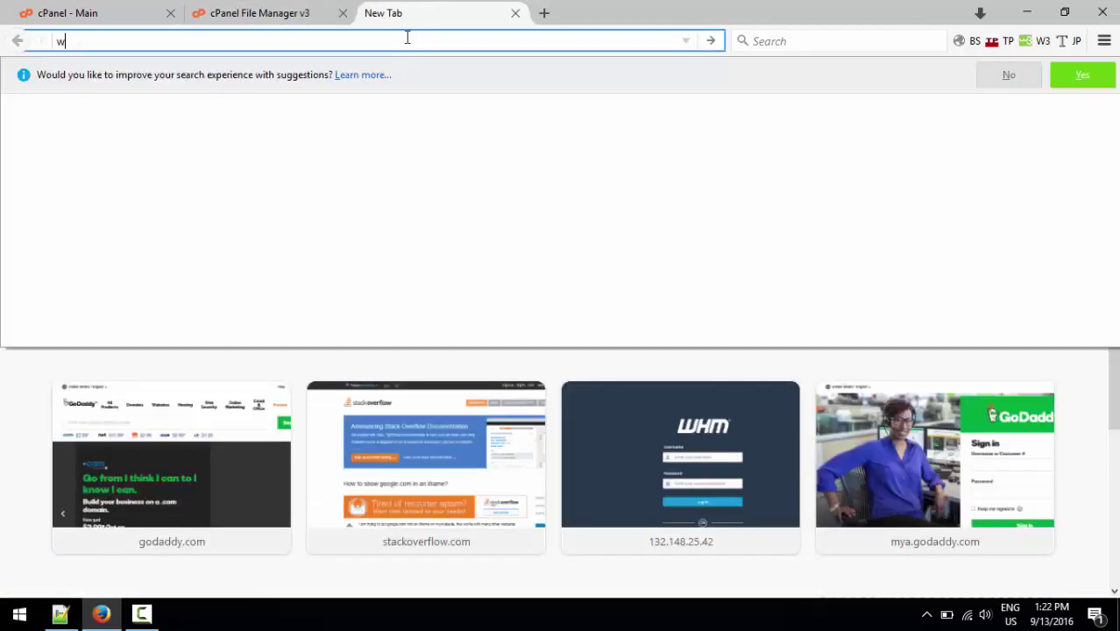
pyautogui.write('ww.72')
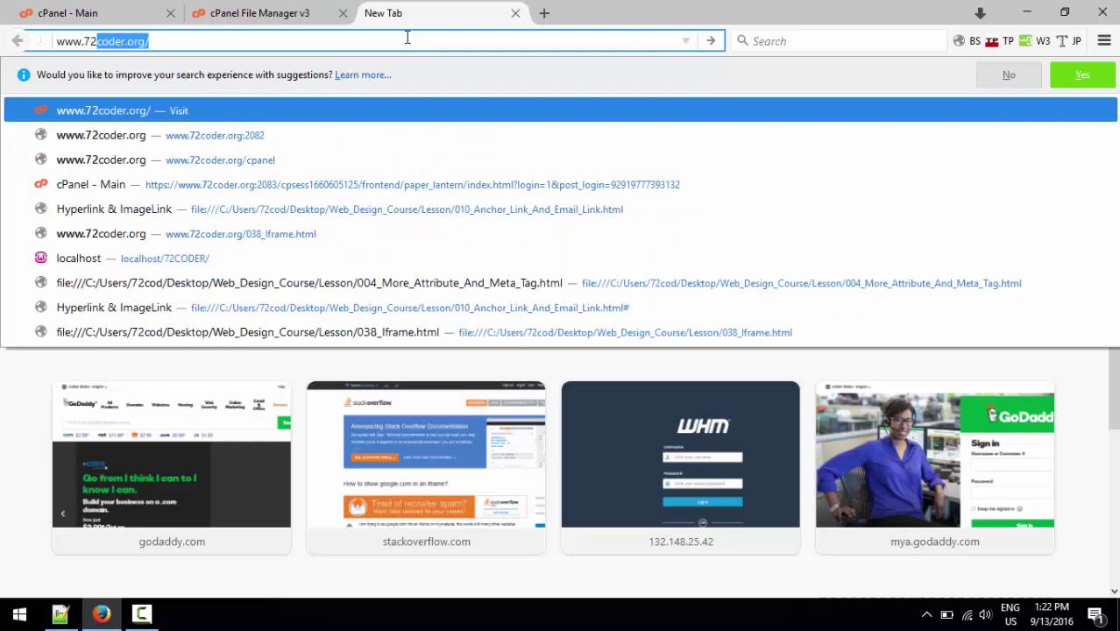
pyautogui.press('Return')
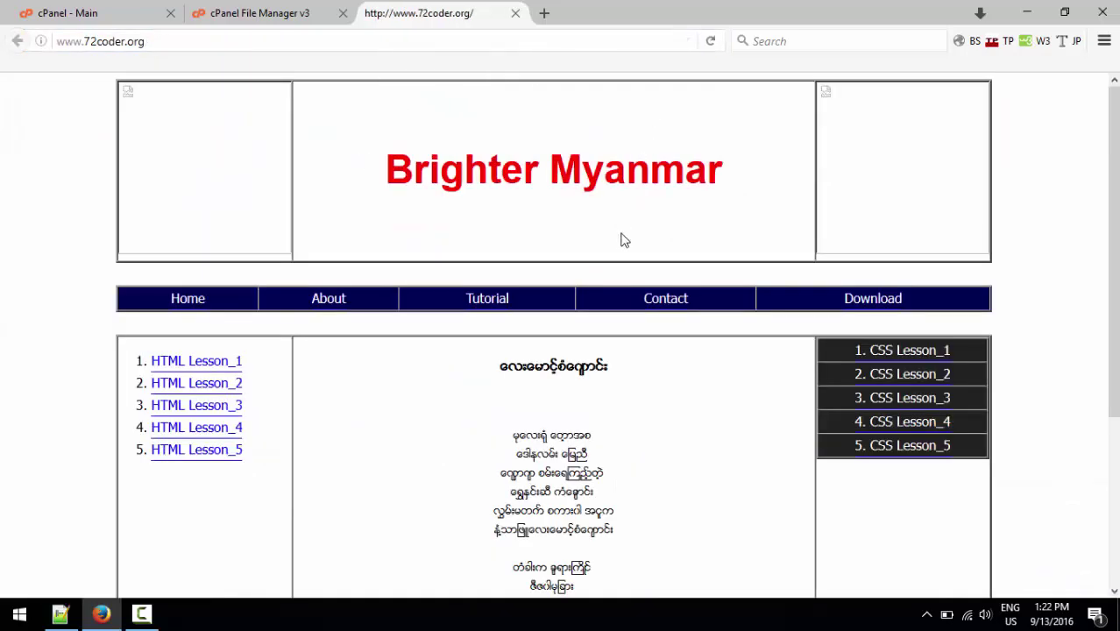
pyautogui.scroll(-5, 610, 229)
pyautogui.scroll(5, 610, 230)
pyautogui.scroll(-5, 610, 229)
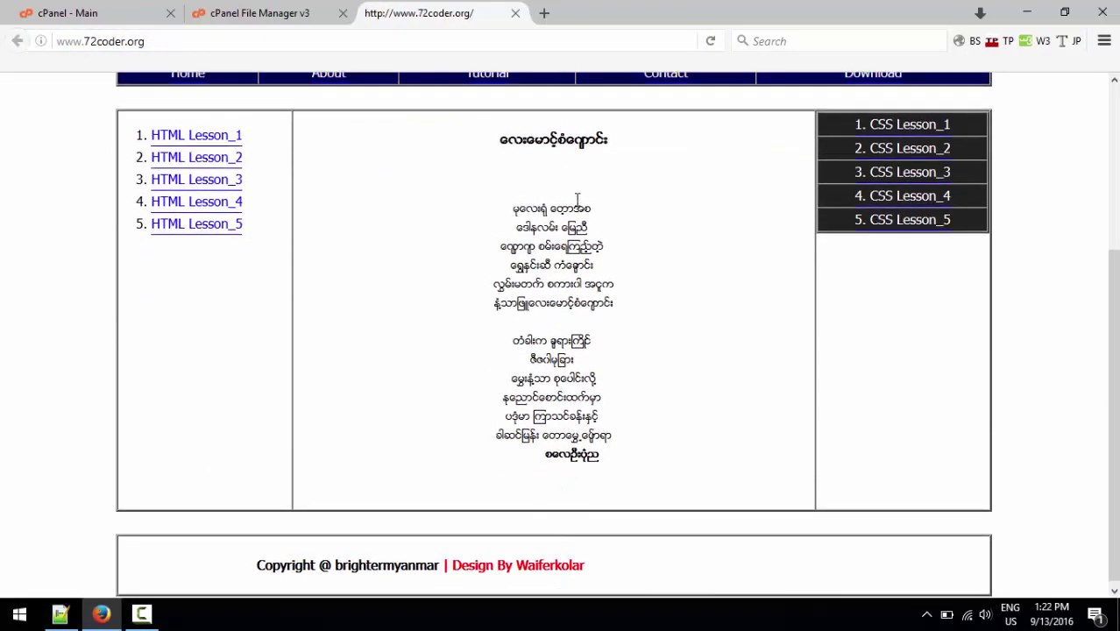
pyautogui.scroll(5, 576, 198)
pyautogui.click(56, 35)
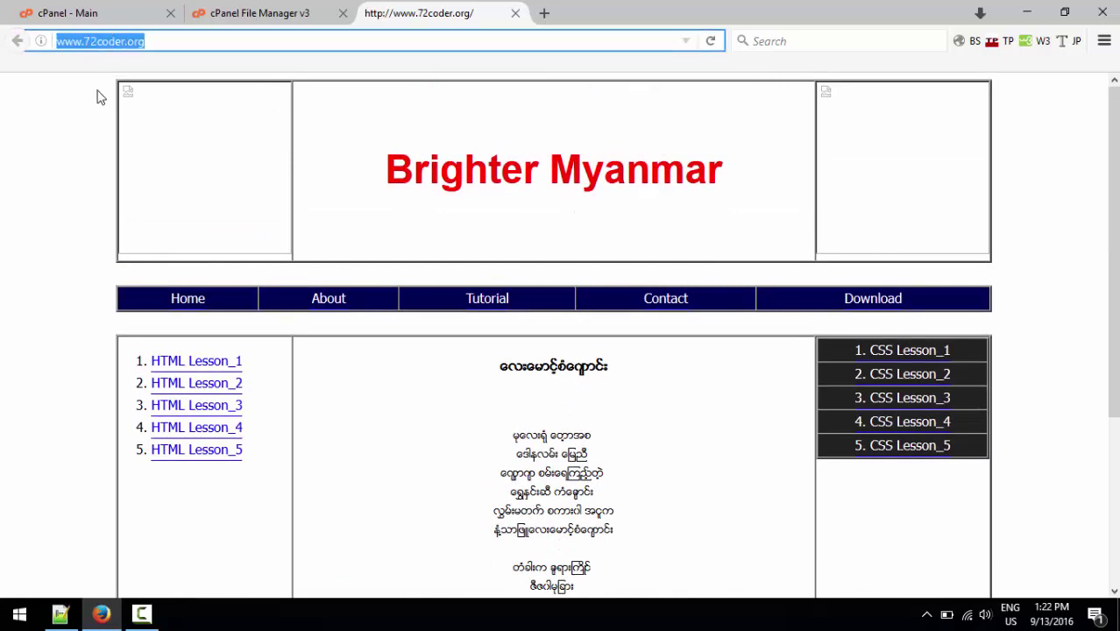
pyautogui.click(76, 131)
pyautogui.scroll(-5, 461, 233)
pyautogui.scroll(5, 461, 233)
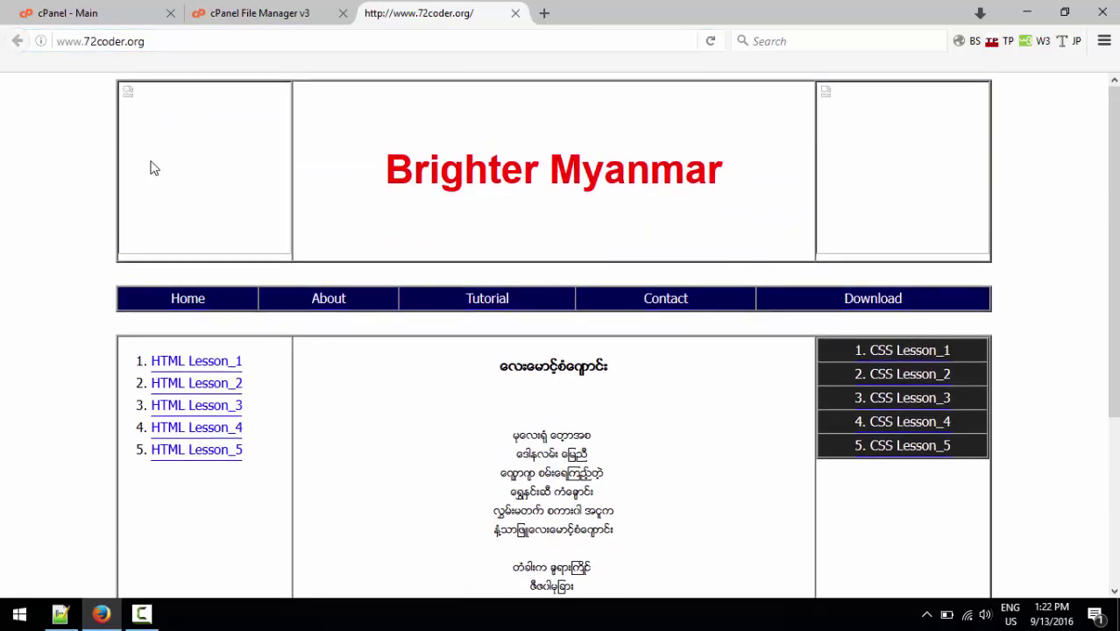
# Point out the missing top-left and top-right header images on the live page.
pyautogui.click(130, 92)
pyautogui.click(831, 104)
pyautogui.click(124, 94)
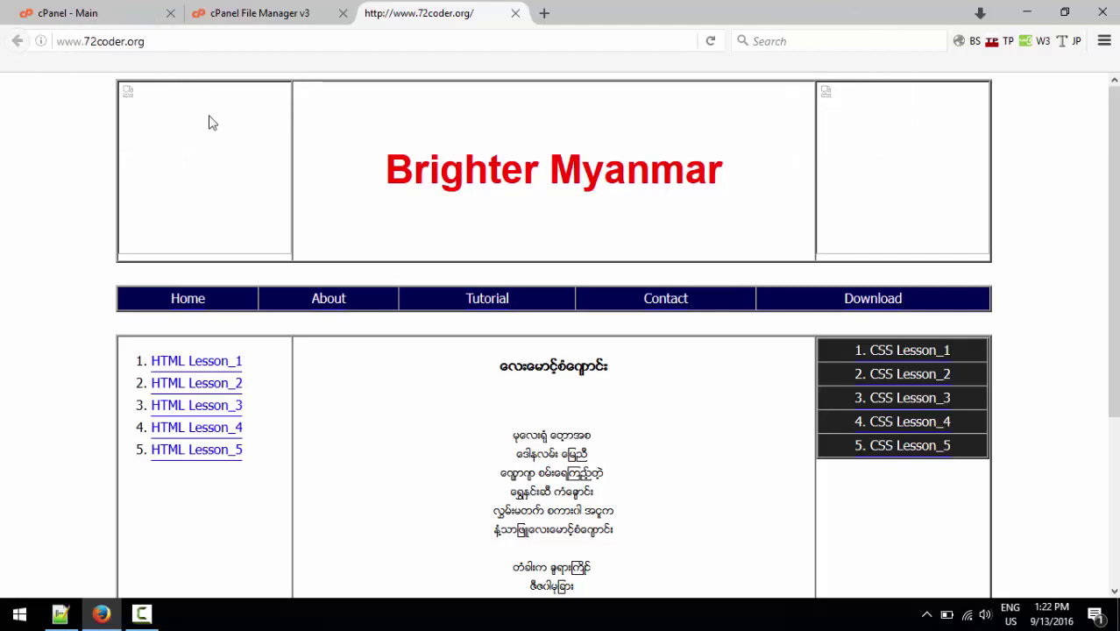
pyautogui.click(245, 10)
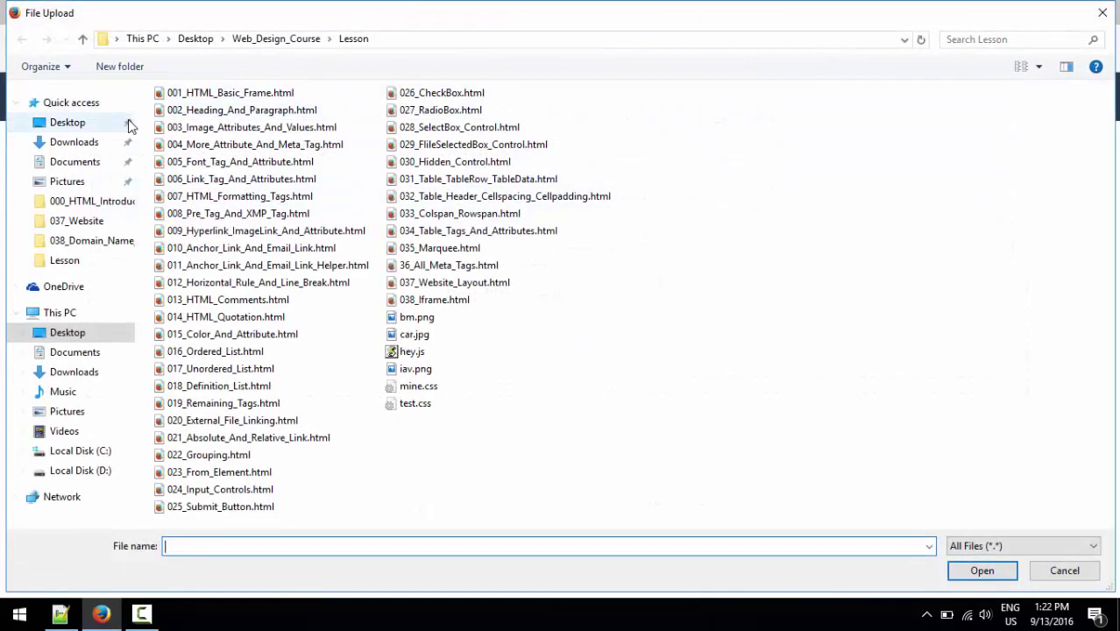
# Upload bm.png and car.jpg from the Lesson folder into public_html.
pyautogui.doubleClick(426, 324)
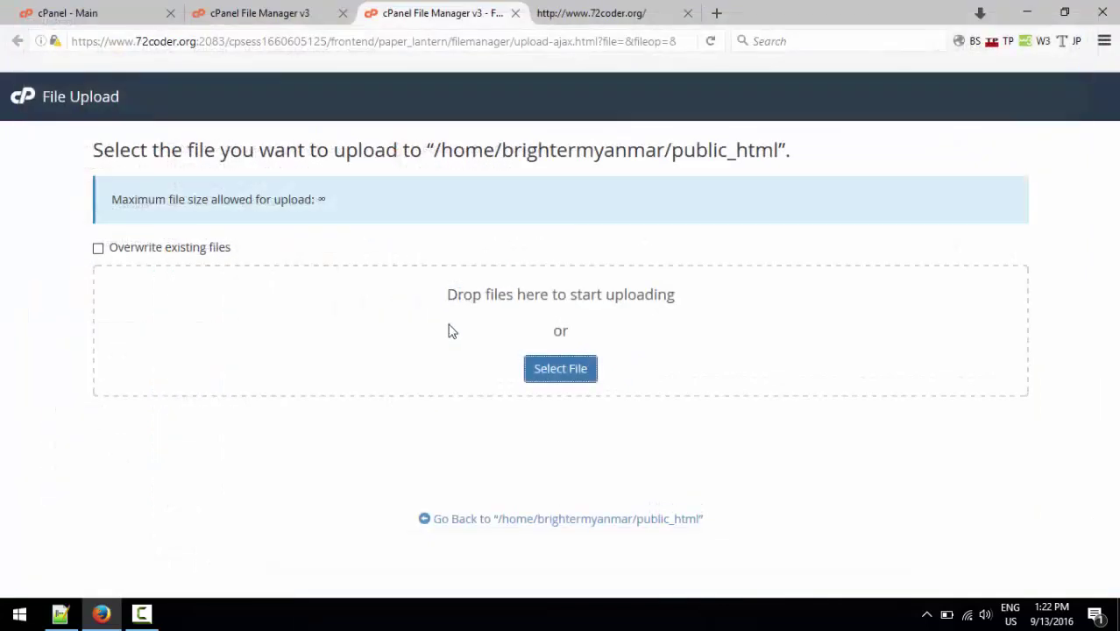
pyautogui.click(561, 369)
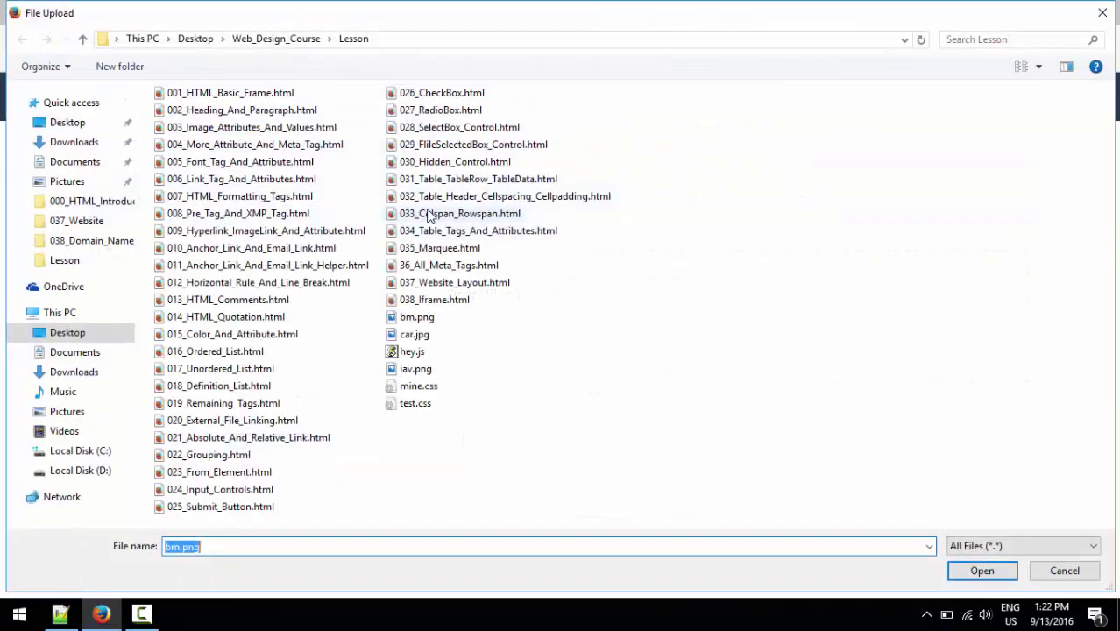
pyautogui.doubleClick(415, 335)
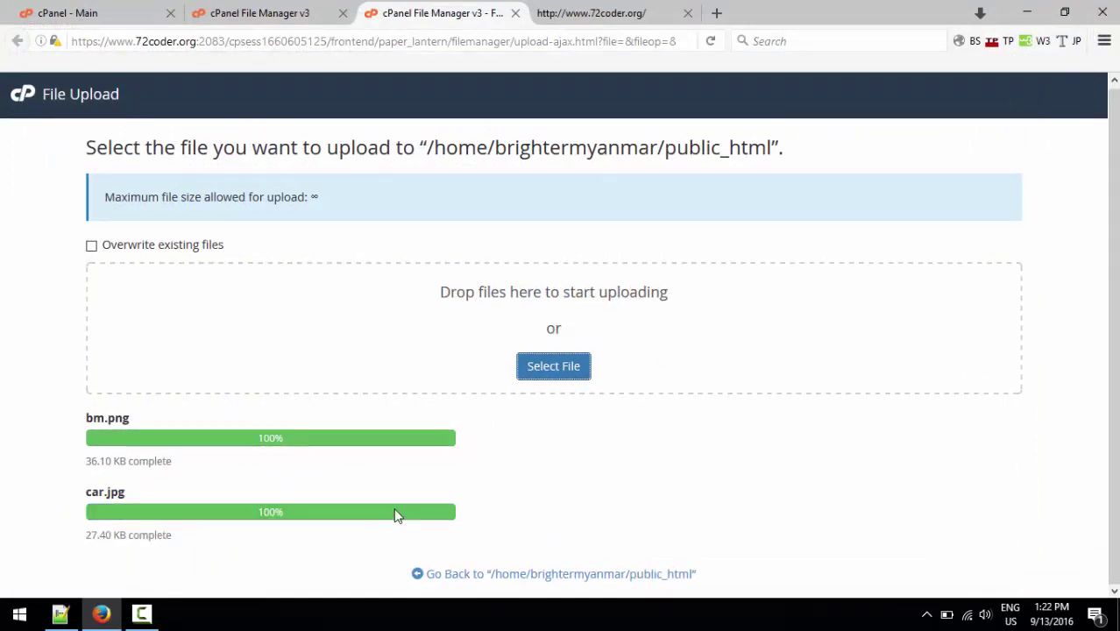
pyautogui.click(574, 576)
pyautogui.click(491, 14)
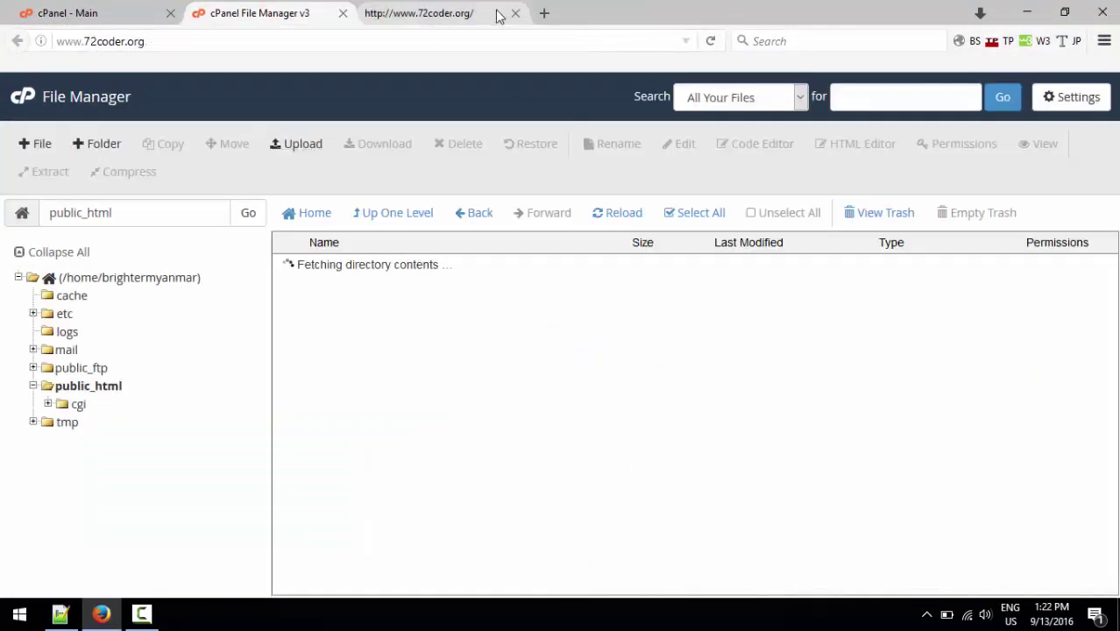
pyautogui.click(584, 42)
pyautogui.press('Return')
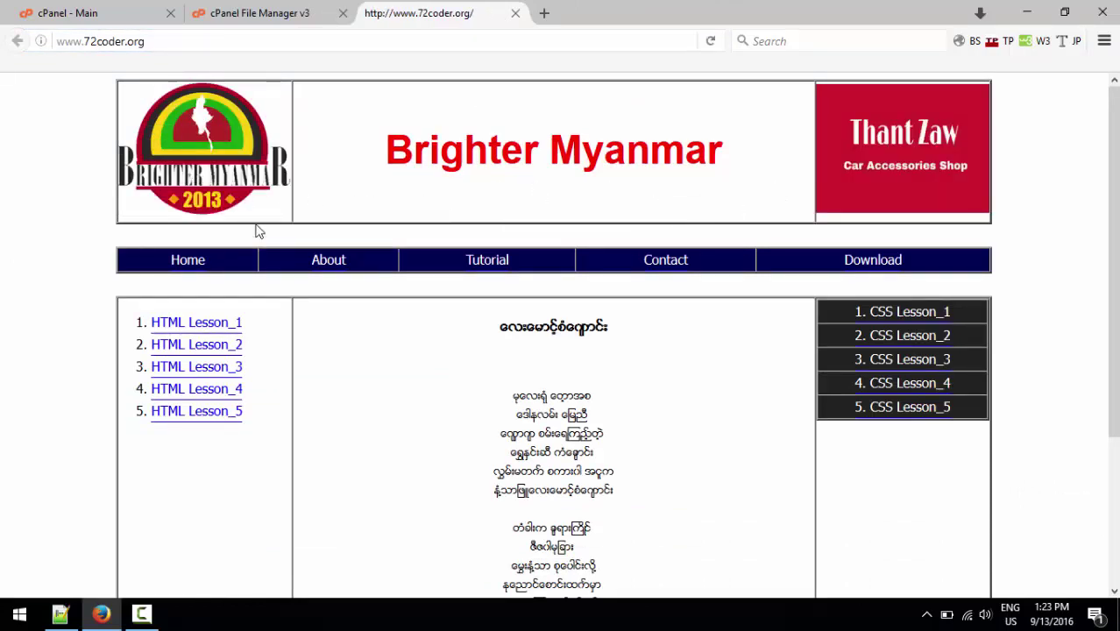
pyautogui.click(237, 13)
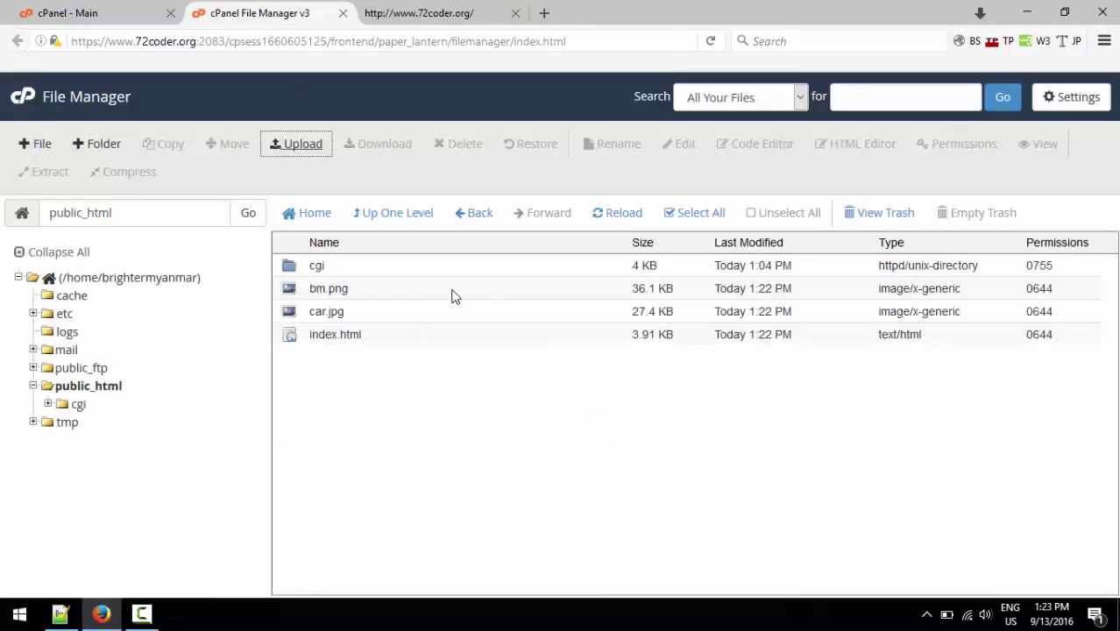
pyautogui.click(449, 13)
pyautogui.click(87, 40)
pyautogui.click(187, 39)
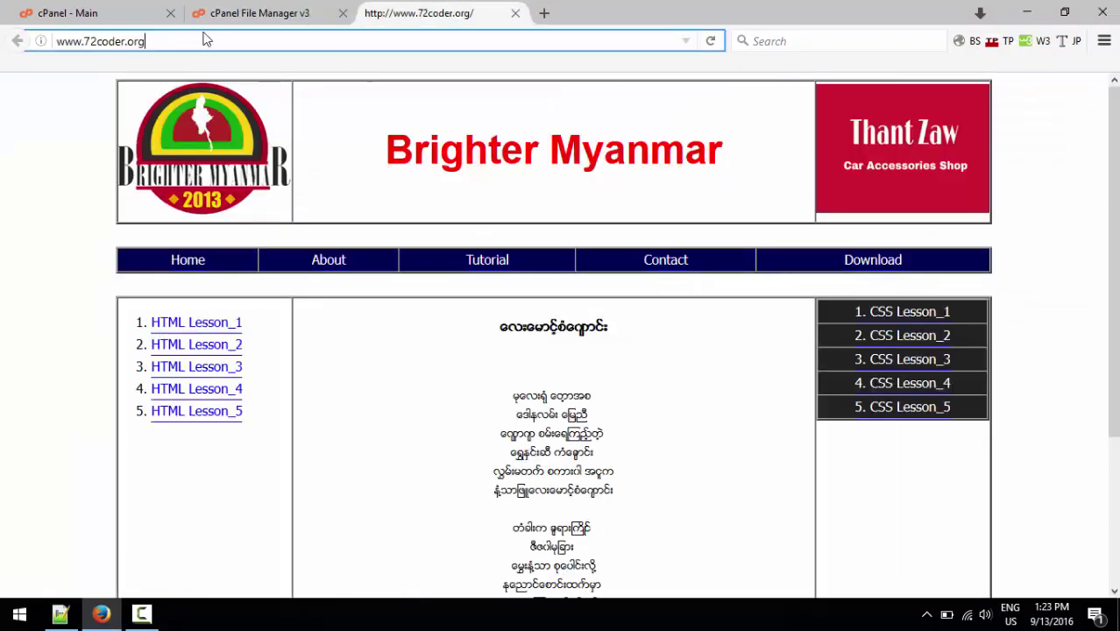
pyautogui.click(259, 13)
# Rename index.html in public_html to coder.html.
pyautogui.click(351, 341)
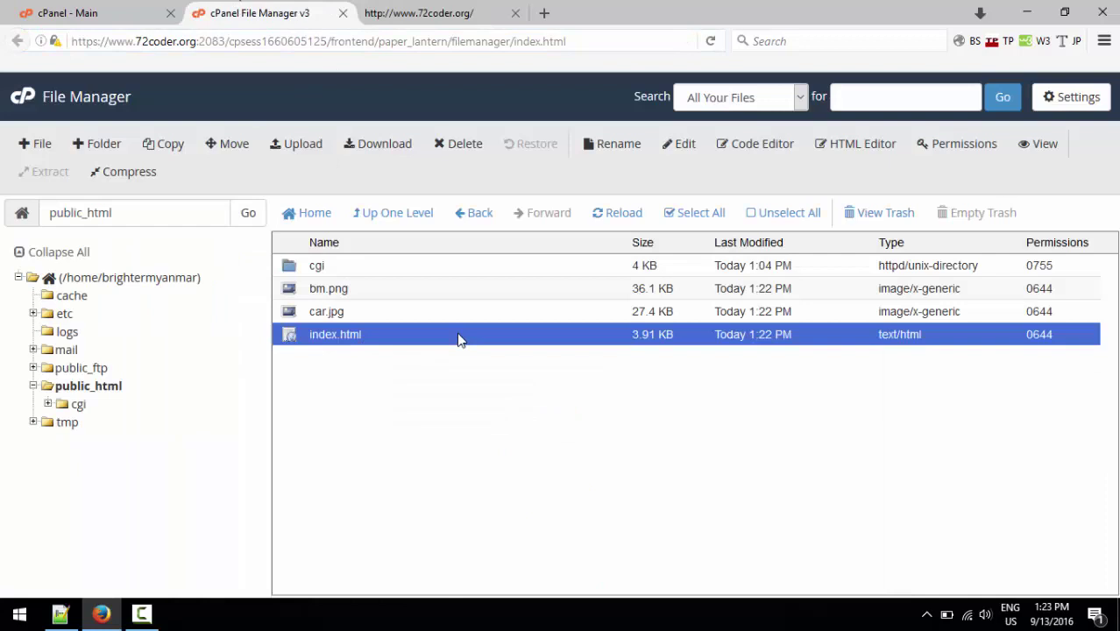
pyautogui.rightClick(305, 337)
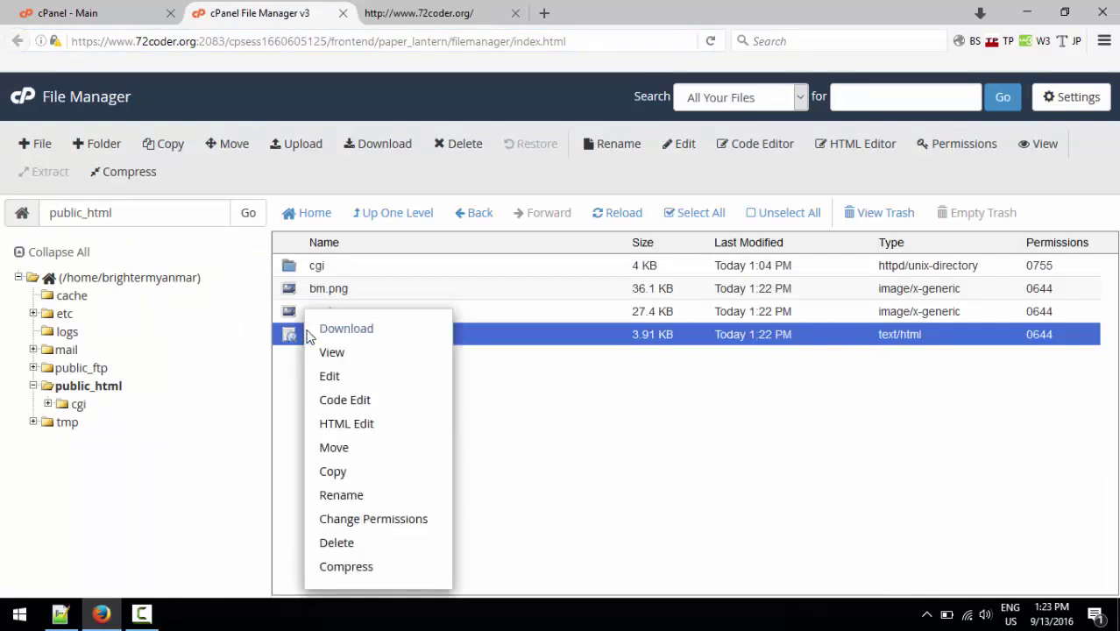
pyautogui.click(343, 493)
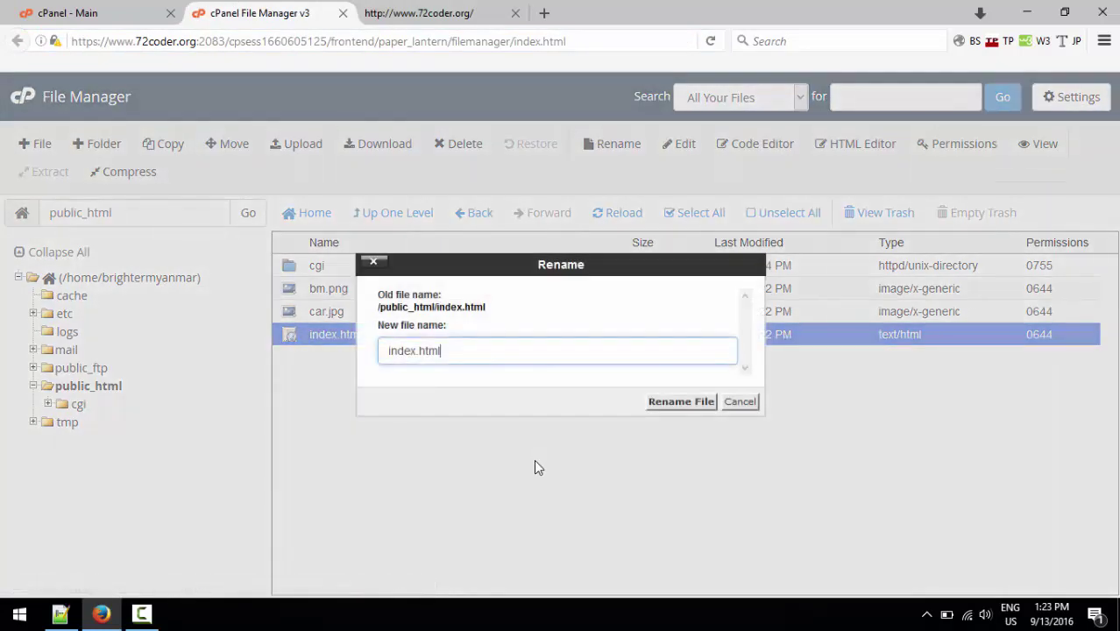
pyautogui.press('BackSpace')
pyautogui.press('BackSpace')
pyautogui.press('BackSpace')
pyautogui.press('BackSpace')
pyautogui.press('BackSpace')
pyautogui.write('code.html')
pyautogui.press('Return')
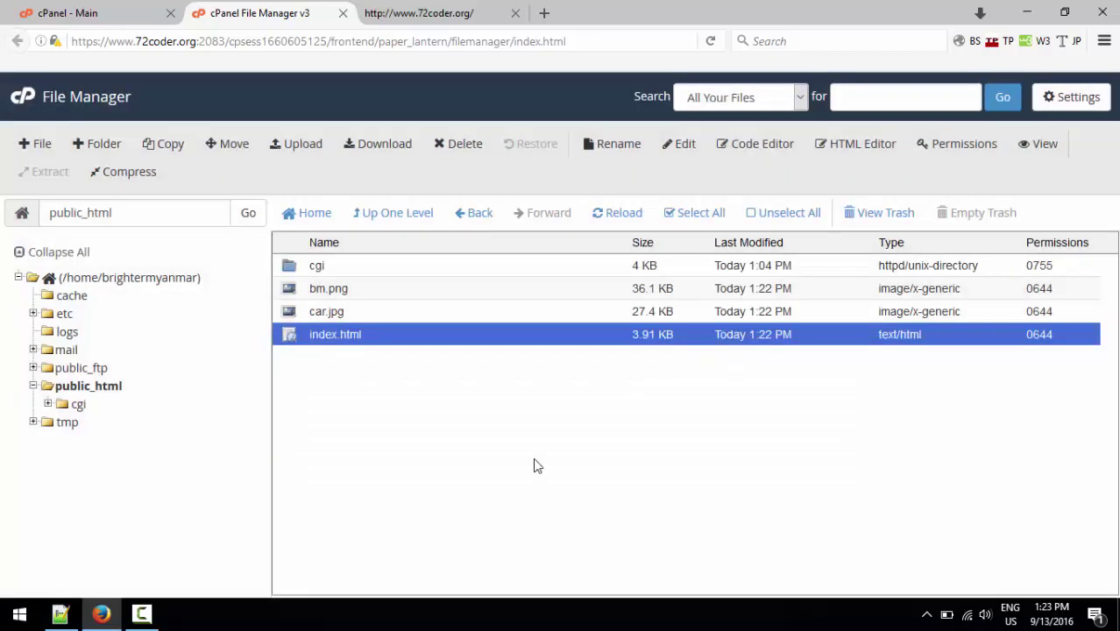
pyautogui.click(392, 11)
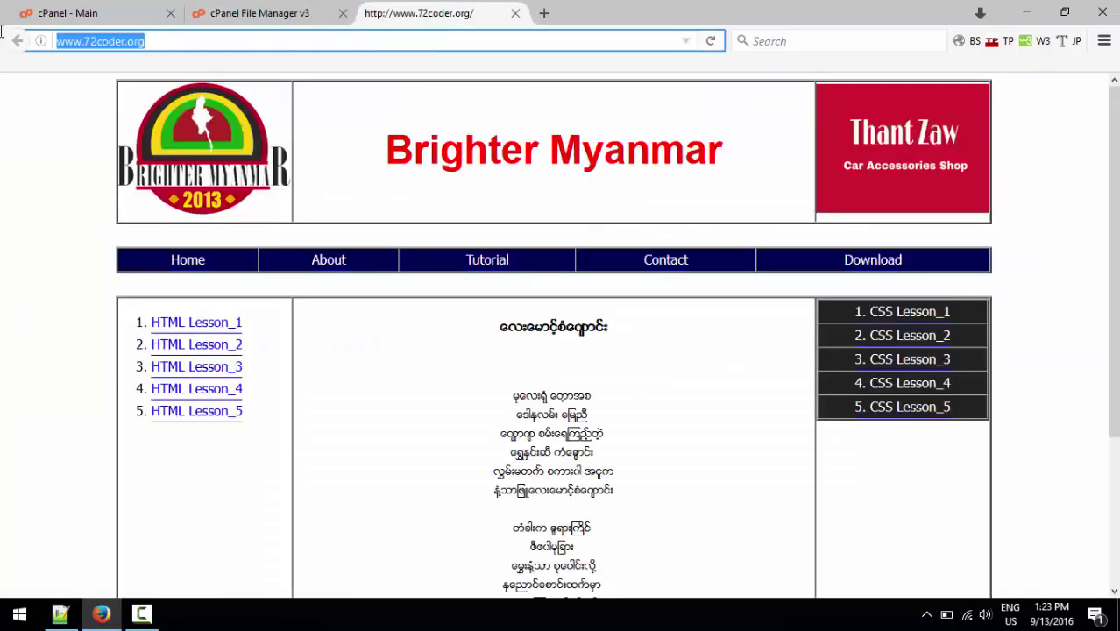
pyautogui.press('Return')
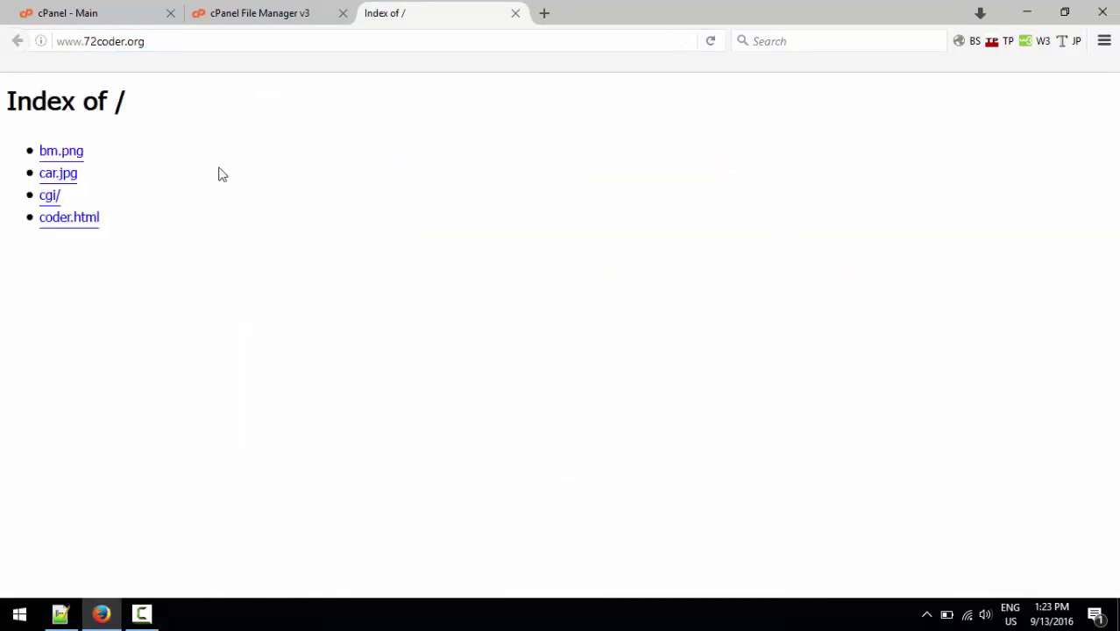
pyautogui.moveTo(162, 251); pyautogui.dragTo(5, 104)
pyautogui.click(226, 176)
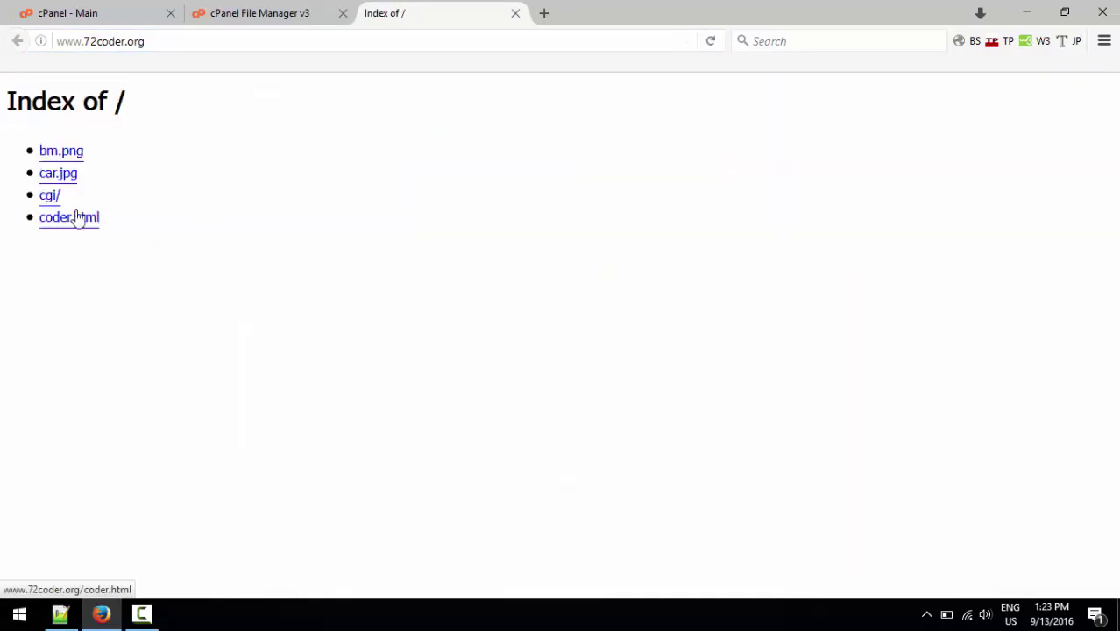
pyautogui.click(260, 9)
# Rename coder.html back to index.html in public_html.
pyautogui.click(345, 338)
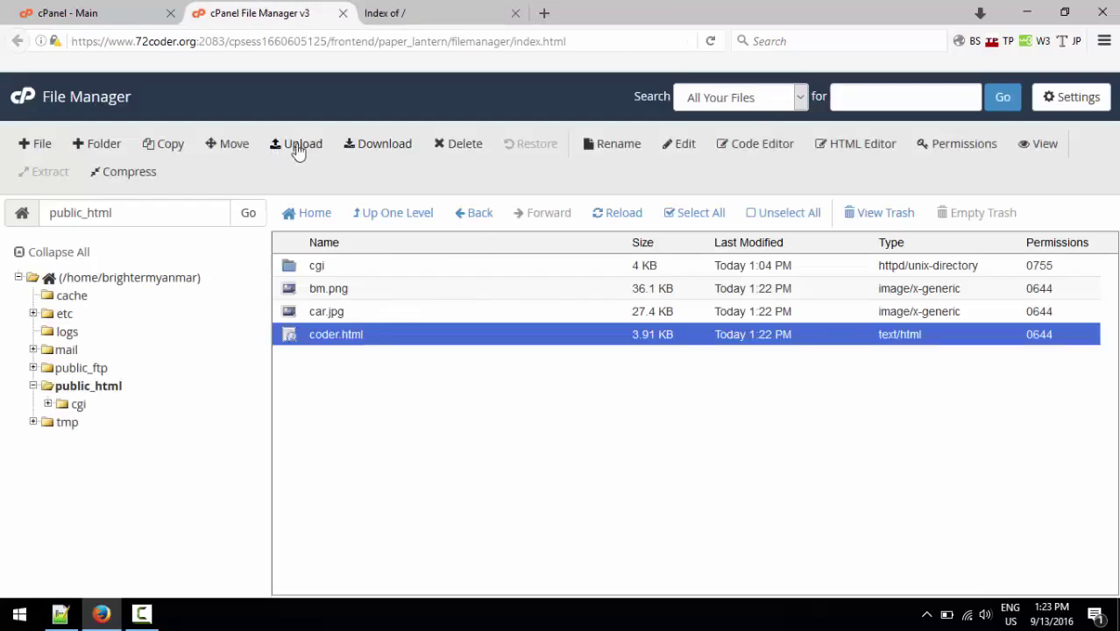
pyautogui.click(629, 149)
pyautogui.press('BackSpace')
pyautogui.press('BackSpace')
pyautogui.press('BackSpace')
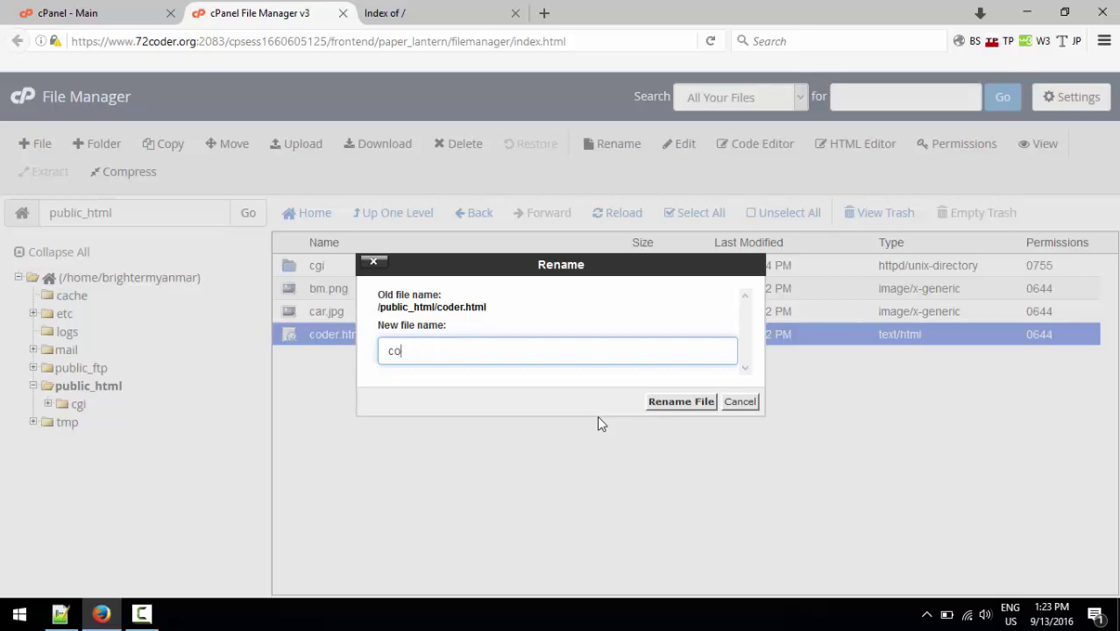
pyautogui.write('.html')
pyautogui.press('Return')
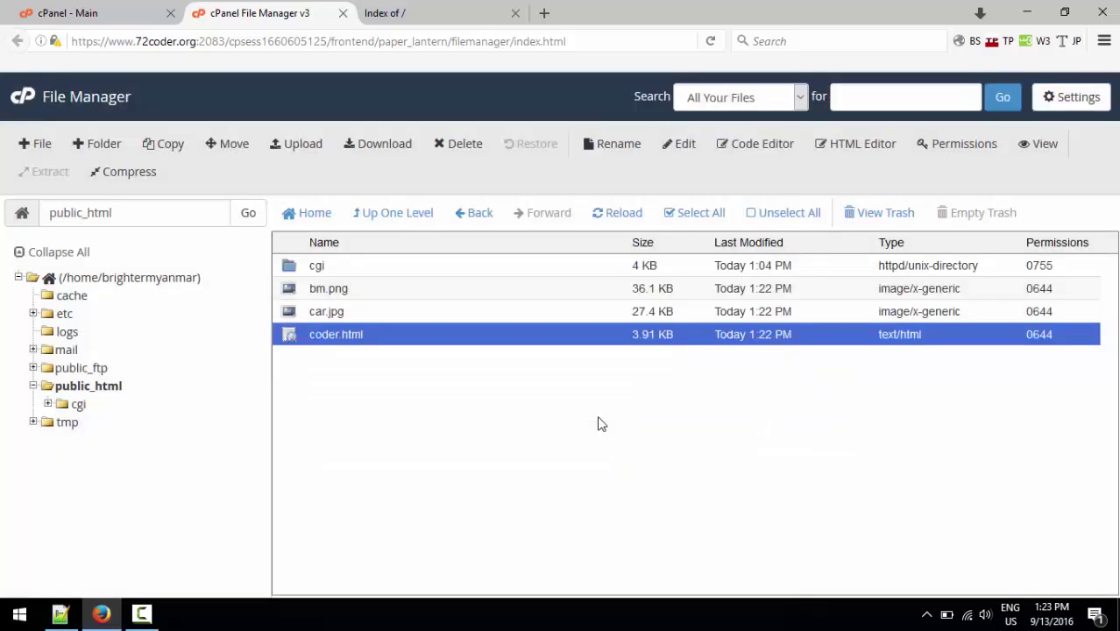
pyautogui.click(456, 13)
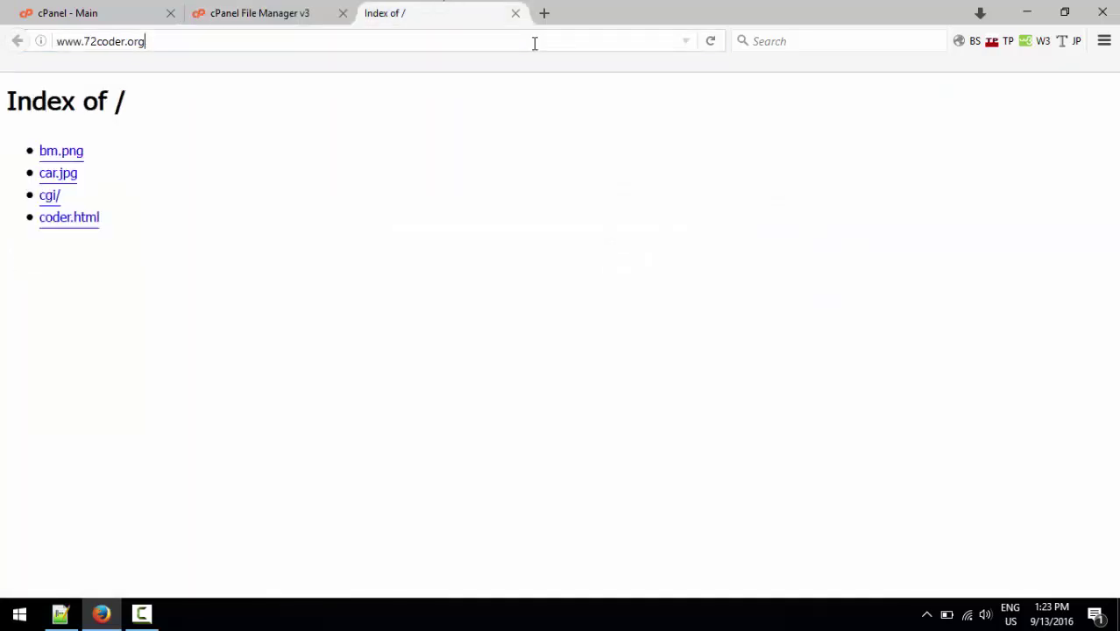
pyautogui.click(533, 42)
pyautogui.press('Return')
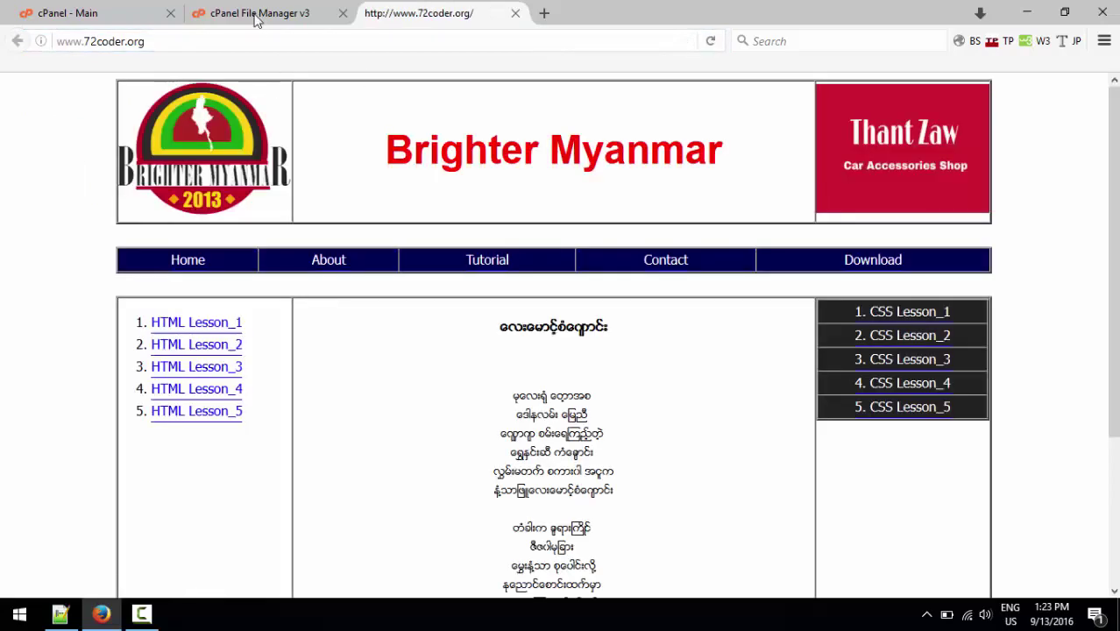
pyautogui.click(255, 14)
pyautogui.click(455, 7)
pyautogui.scroll(-4, 622, 446)
pyautogui.scroll(4, 579, 394)
pyautogui.click(141, 613)
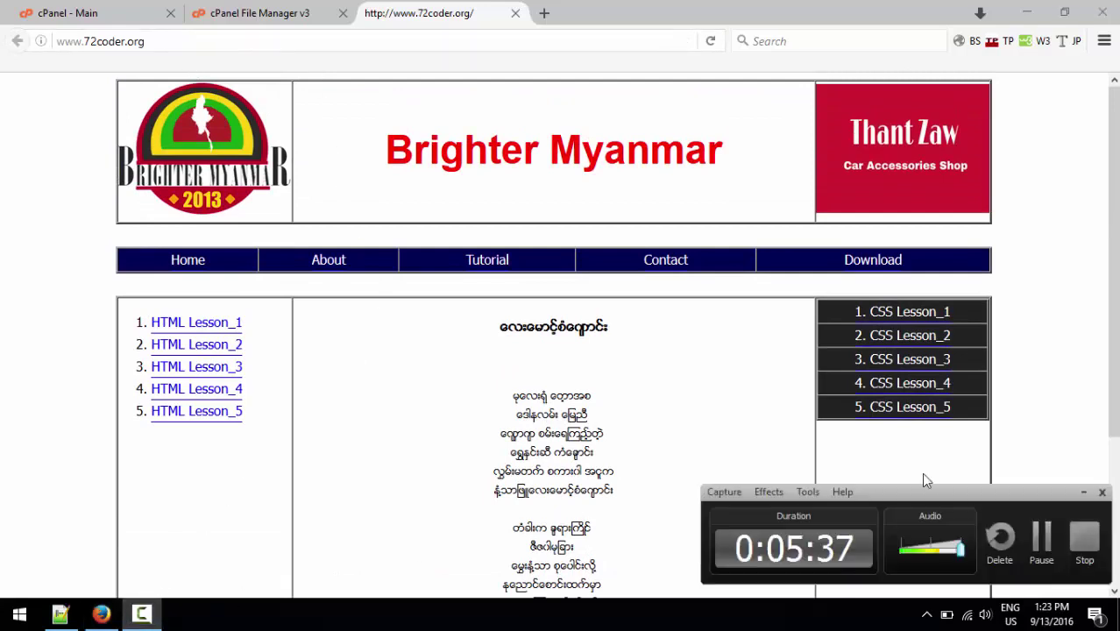